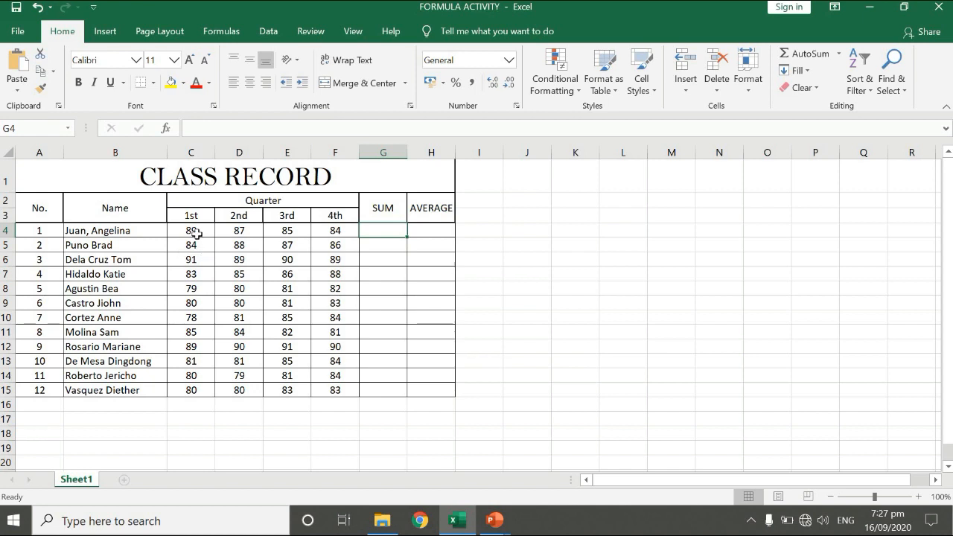
- Total the first student's four quarter grades in C4:F4 with AutoSum, placing the sum in G4
{"action": "left_click_drag", "start_coordinate": [198, 233], "coordinate": [335, 230]}
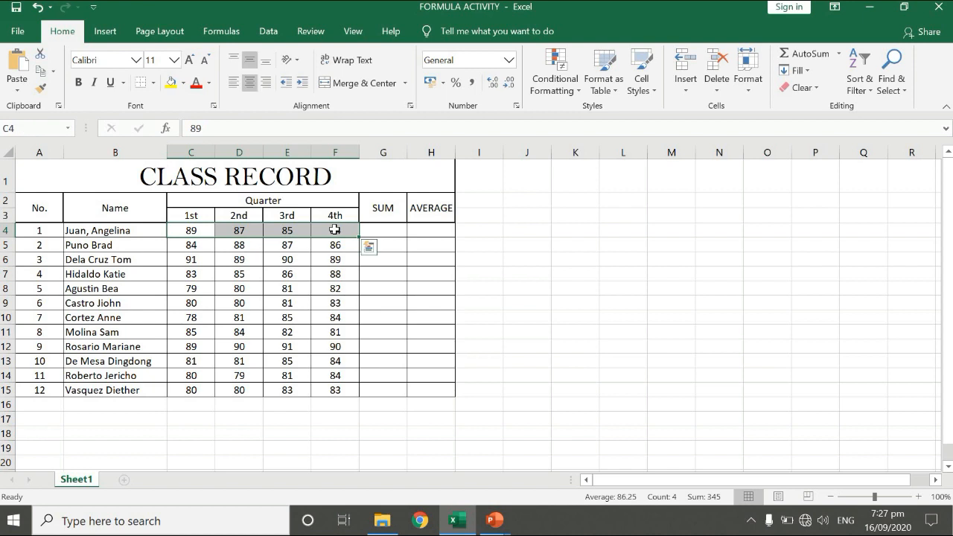
{"action": "left_click", "coordinate": [803, 60]}
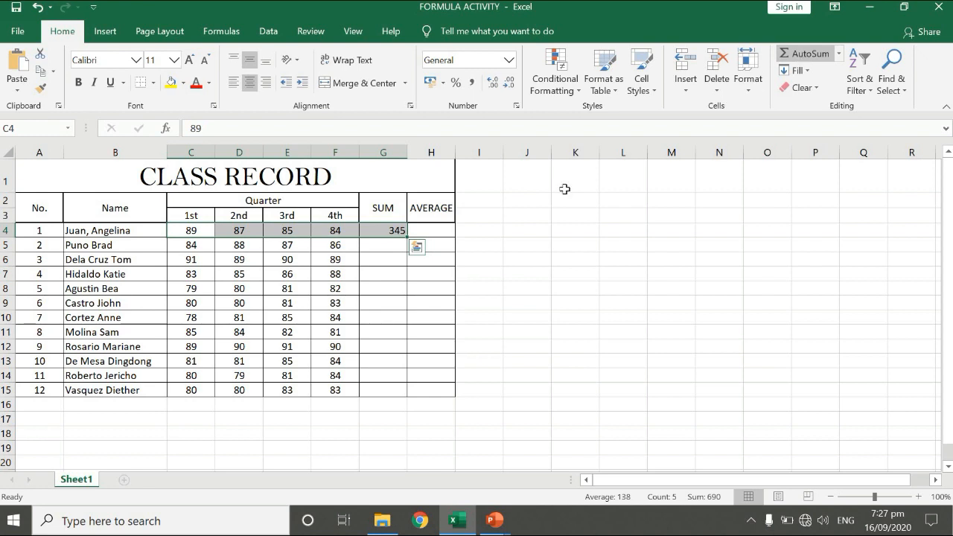
{"action": "left_click", "coordinate": [389, 233]}
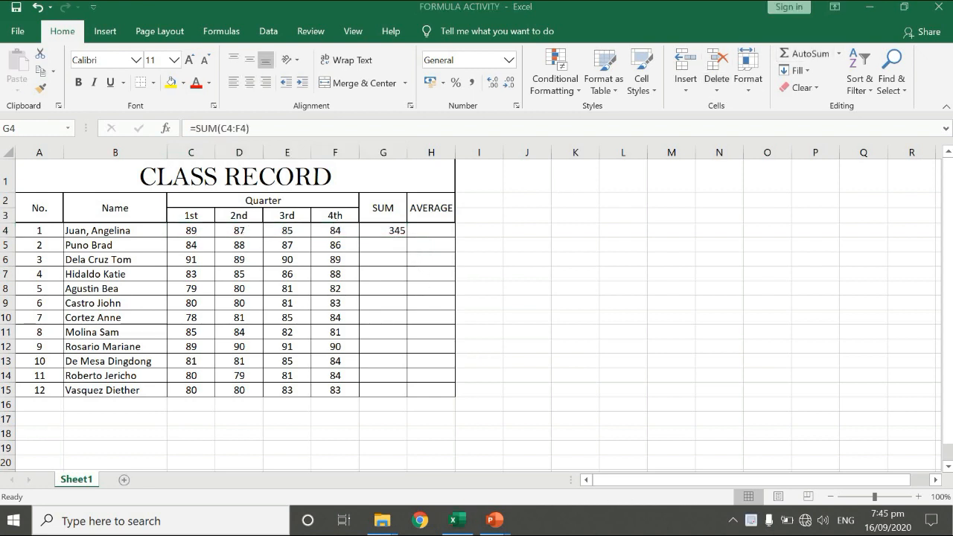
- Examine the SUM formula in cell G4 and the range it refers to
{"action": "left_click", "coordinate": [391, 230]}
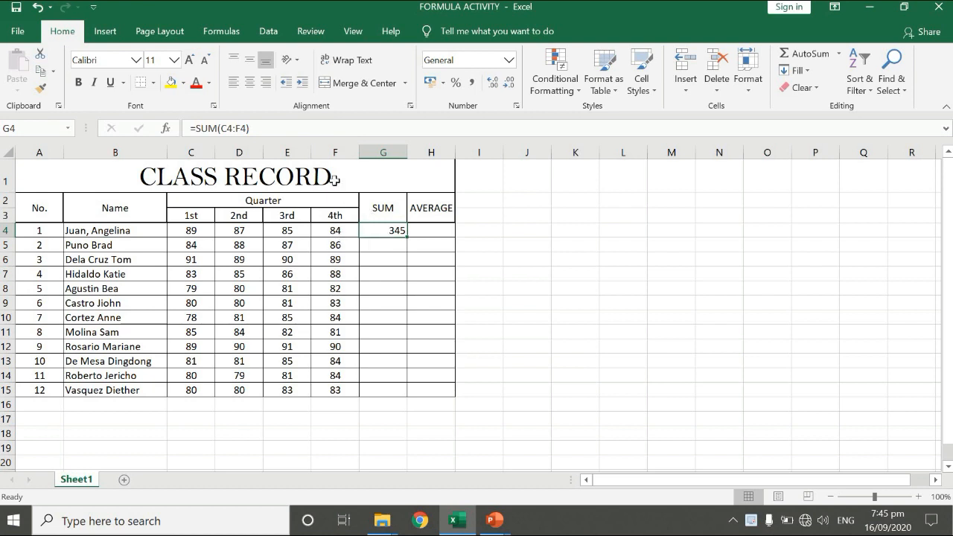
{"action": "left_click", "coordinate": [290, 130]}
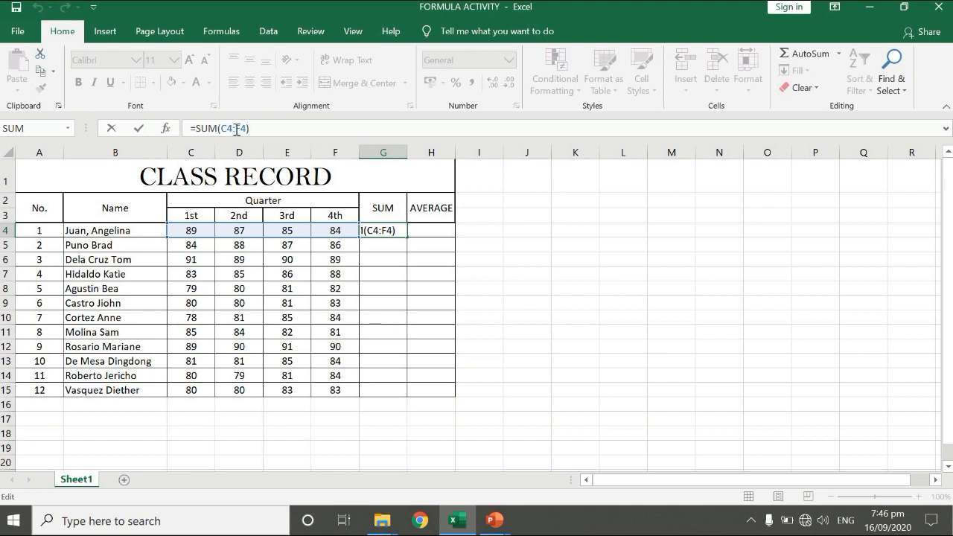
{"action": "key", "text": "Return"}
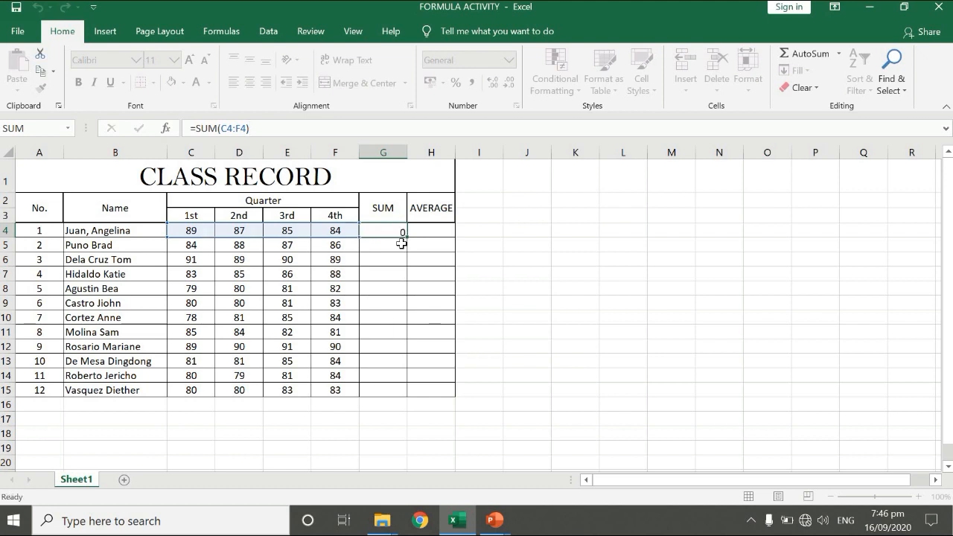
{"action": "left_click", "coordinate": [394, 230]}
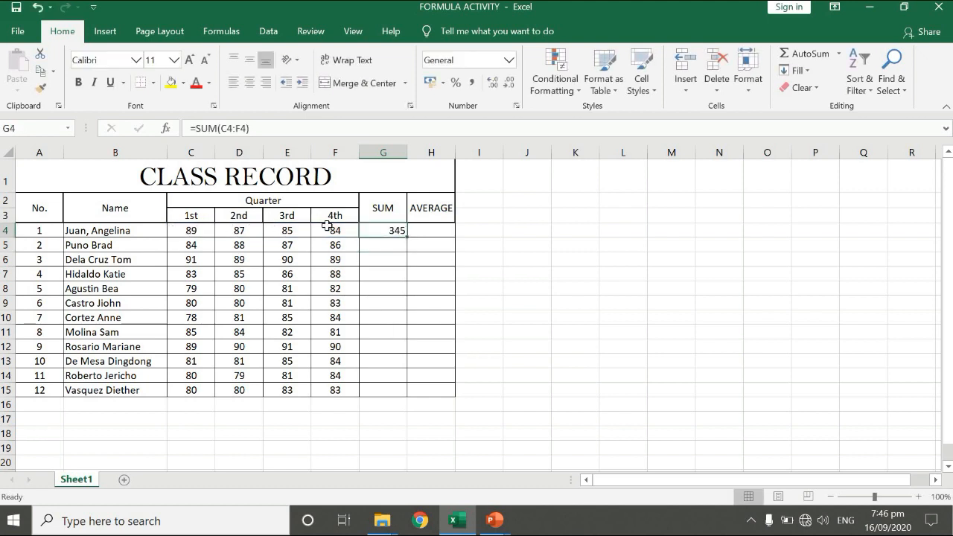
{"action": "left_click", "coordinate": [284, 129]}
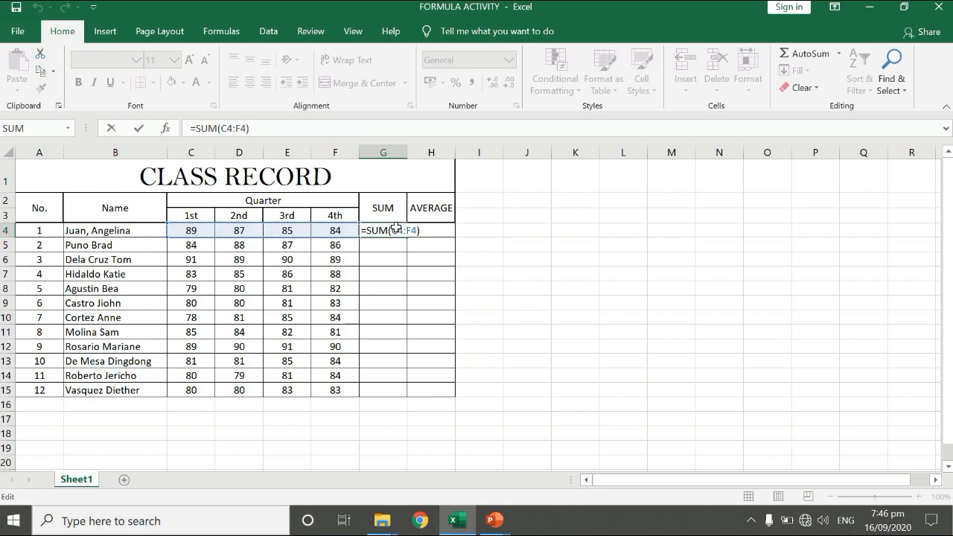
{"action": "key", "text": "Return"}
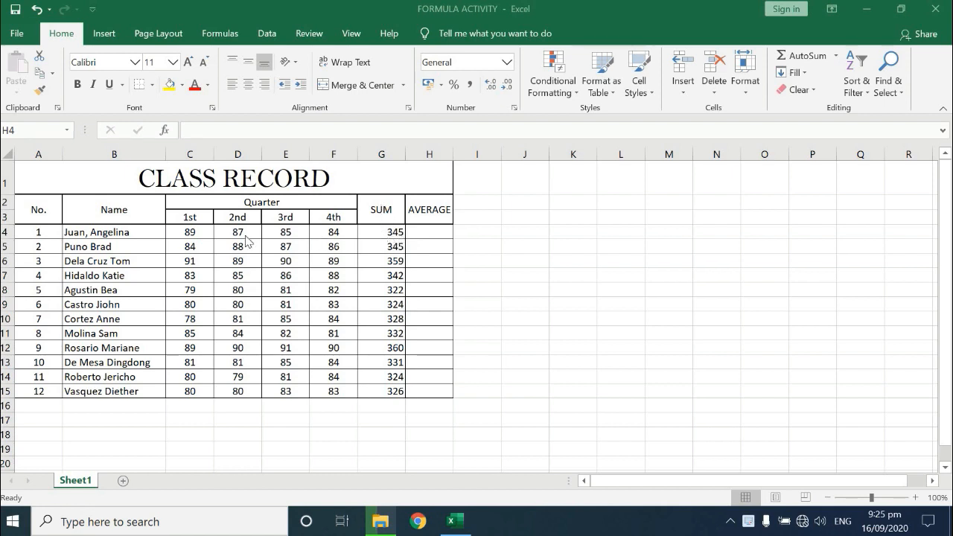
- Enter the formula =G4/4 in cell H4 to calculate the first student's average from the sum
{"action": "left_click", "coordinate": [422, 231]}
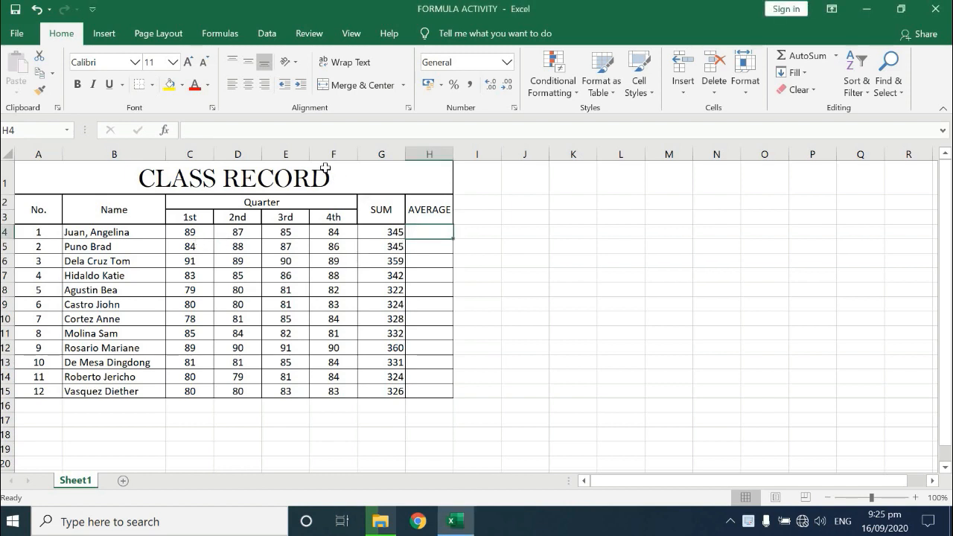
{"action": "left_click", "coordinate": [302, 132]}
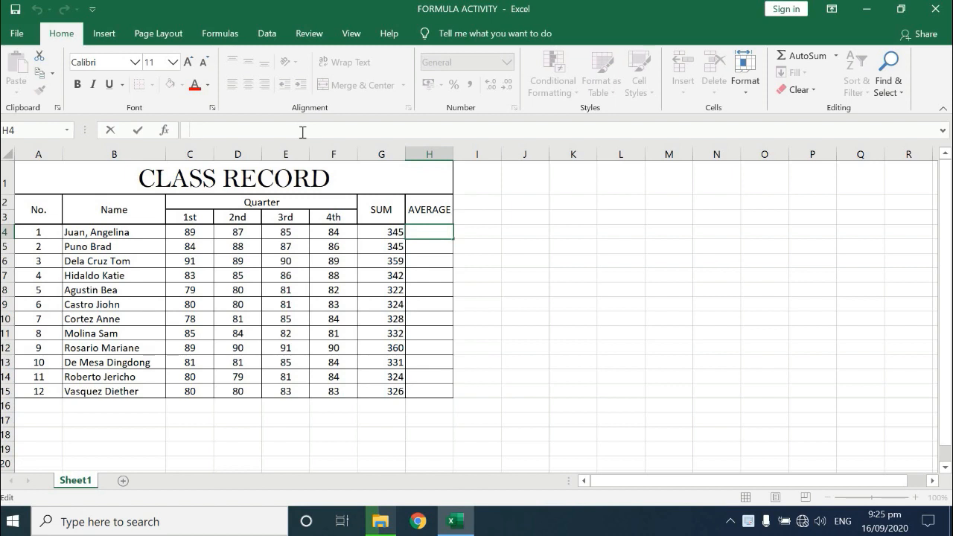
{"action": "type", "text": "="}
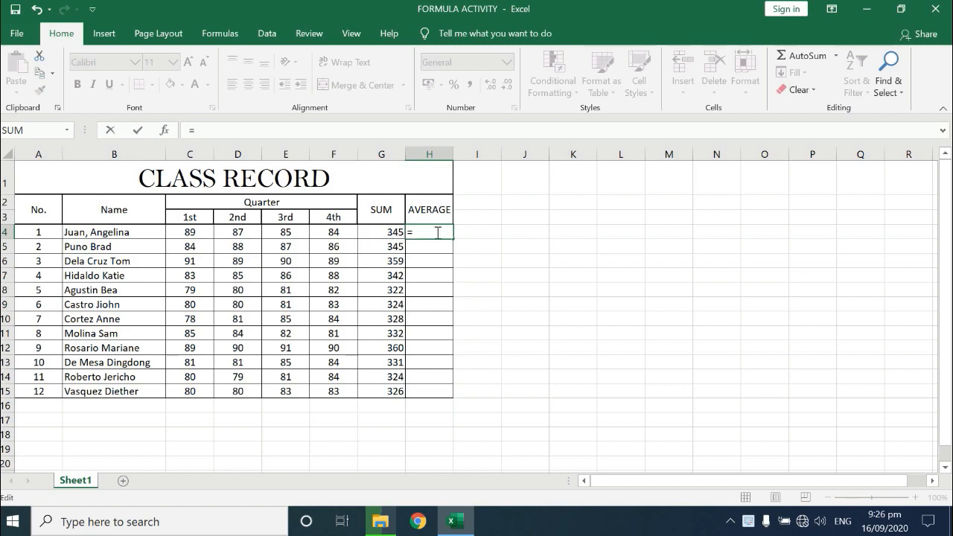
{"action": "type", "text": "G"}
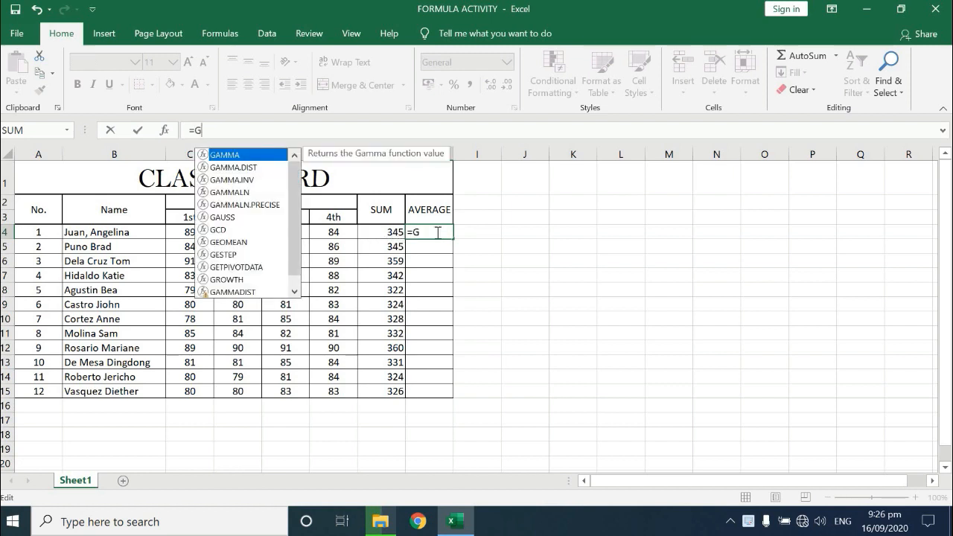
{"action": "type", "text": "4/"}
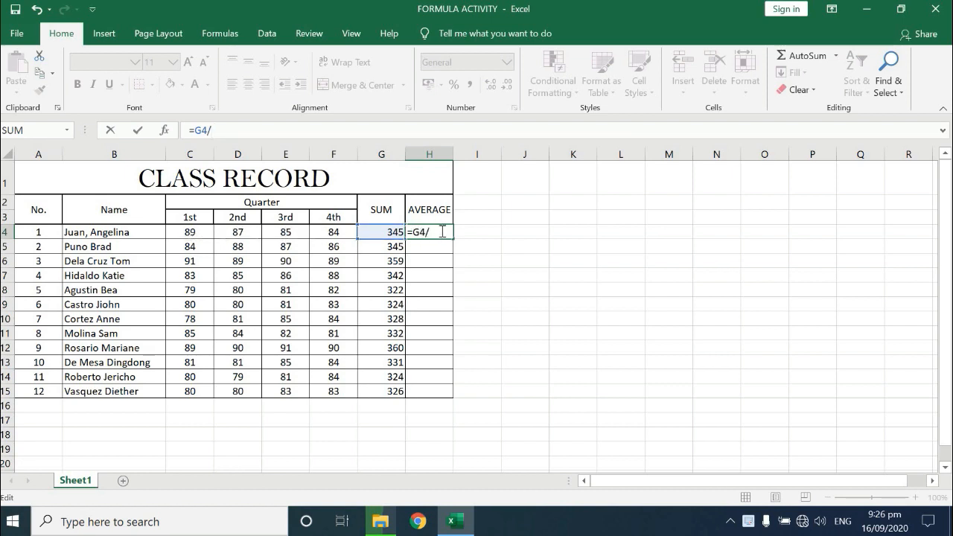
{"action": "type", "text": "4"}
{"action": "key", "text": "Return"}
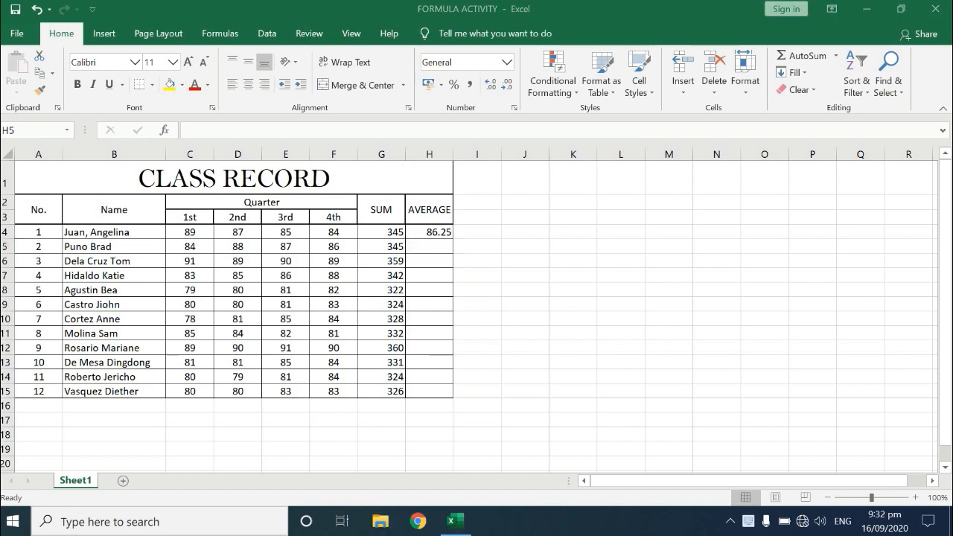
- Calculate the second student's average in H5 by applying the automatic Average function to the quarter grades C5:F5
{"action": "left_click", "coordinate": [439, 250]}
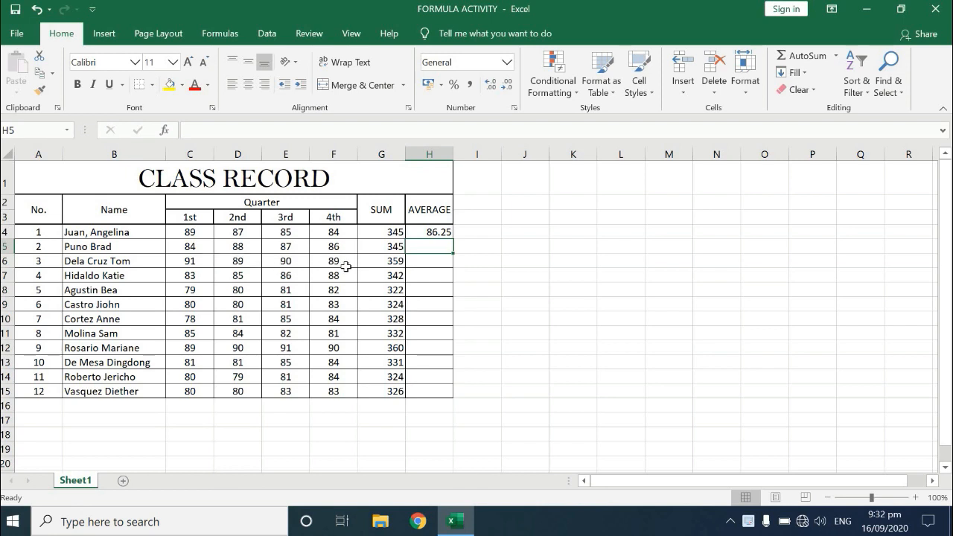
{"action": "left_click", "coordinate": [241, 39]}
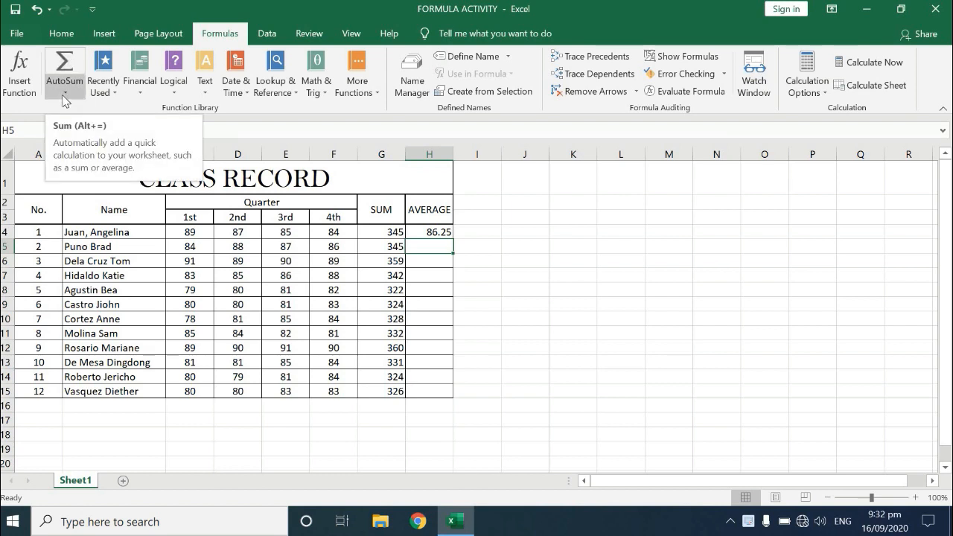
{"action": "left_click", "coordinate": [182, 245]}
{"action": "left_click_drag", "start_coordinate": [182, 245], "coordinate": [317, 251]}
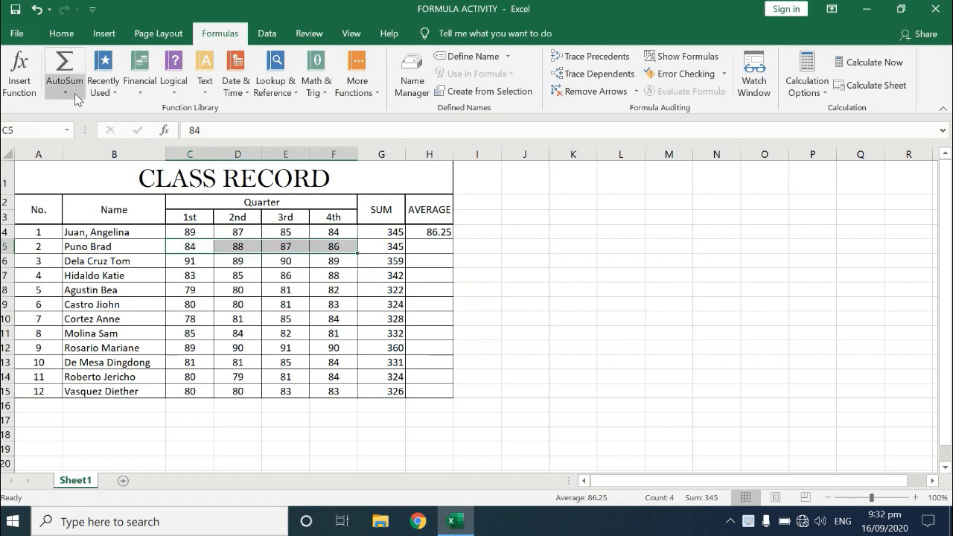
{"action": "left_click", "coordinate": [65, 95]}
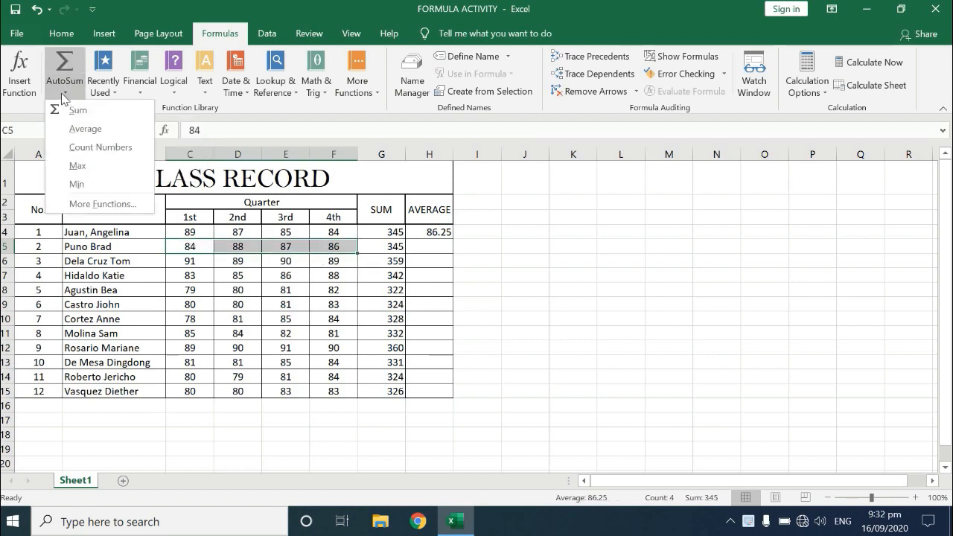
{"action": "left_click", "coordinate": [82, 129]}
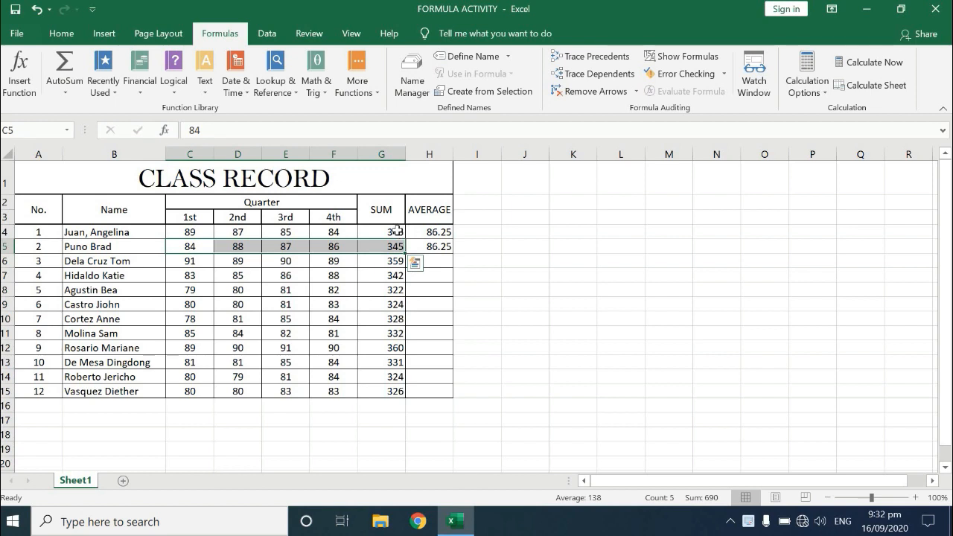
{"action": "left_click", "coordinate": [444, 257]}
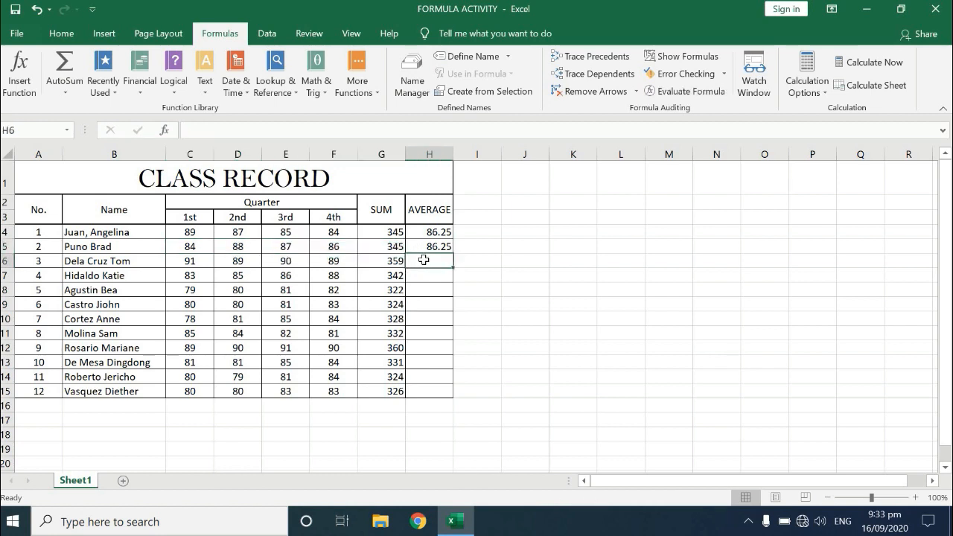
{"action": "left_click", "coordinate": [284, 129]}
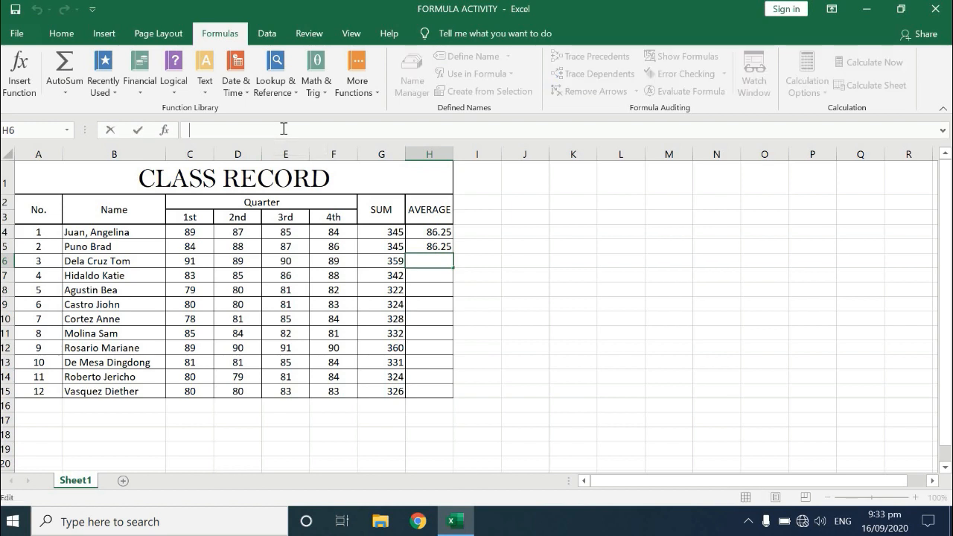
{"action": "type", "text": "="}
{"action": "left_click", "coordinate": [510, 247]}
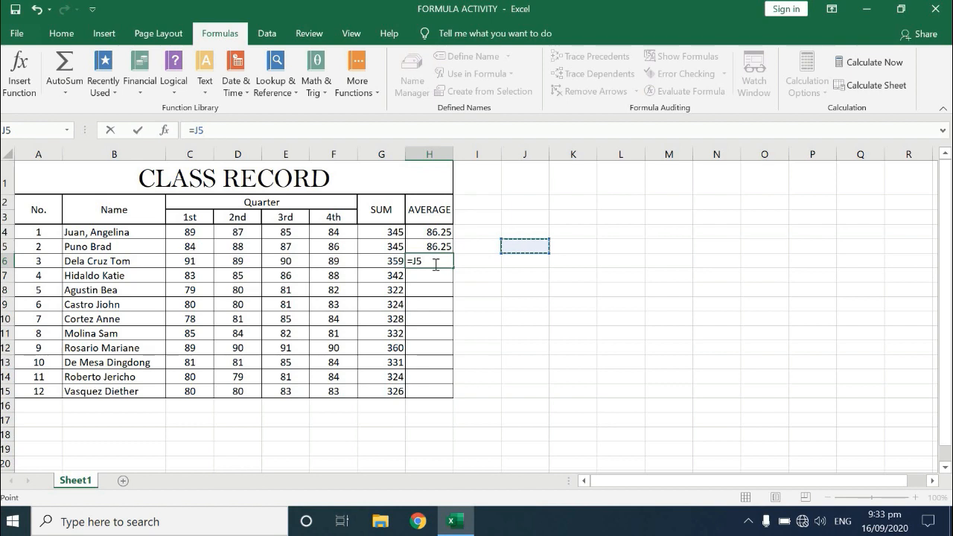
{"action": "key", "text": "BackSpace"}
{"action": "key", "text": "BackSpace"}
{"action": "key", "text": "BackSpace"}
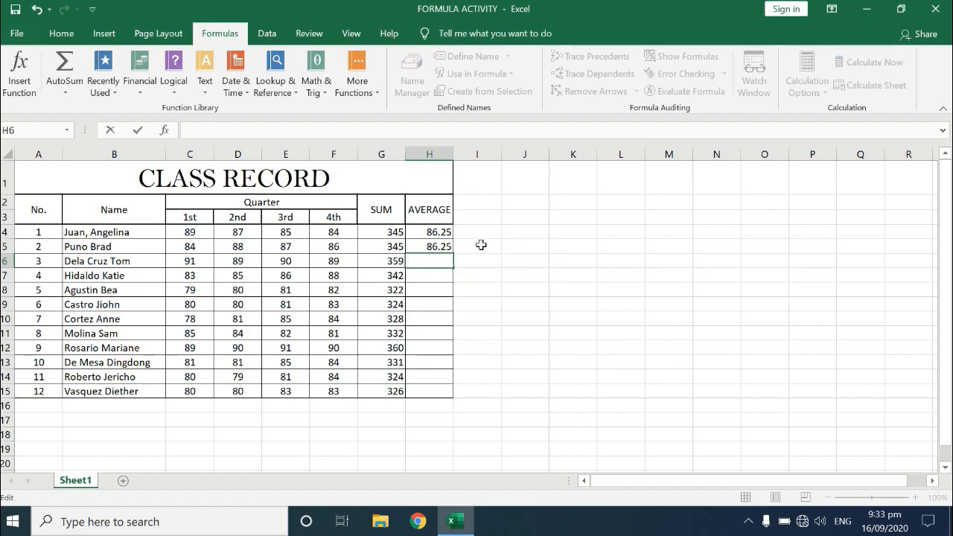
{"action": "left_click", "coordinate": [481, 244]}
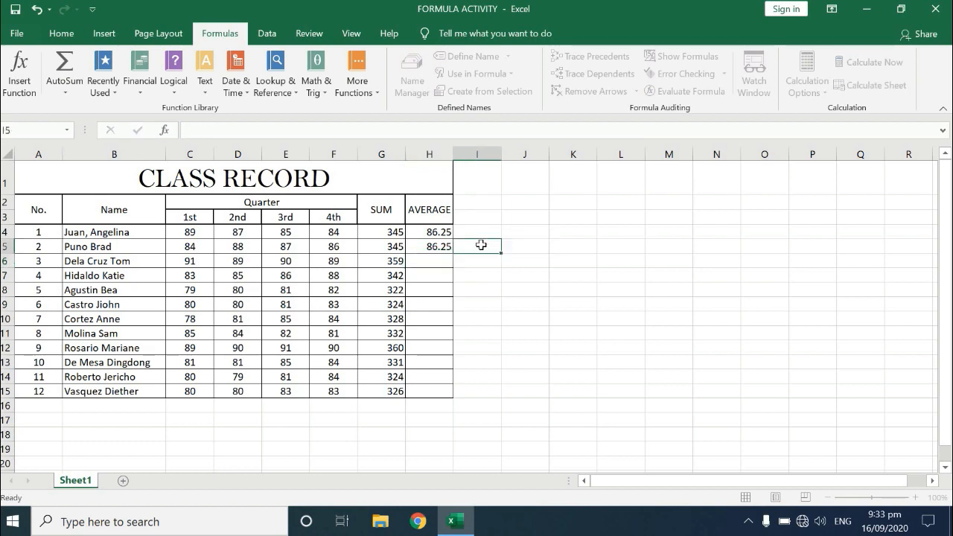
- Enter the formula =G6/4 in cell J6, outside the table, as a manual average for the third student
{"action": "left_click", "coordinate": [440, 261]}
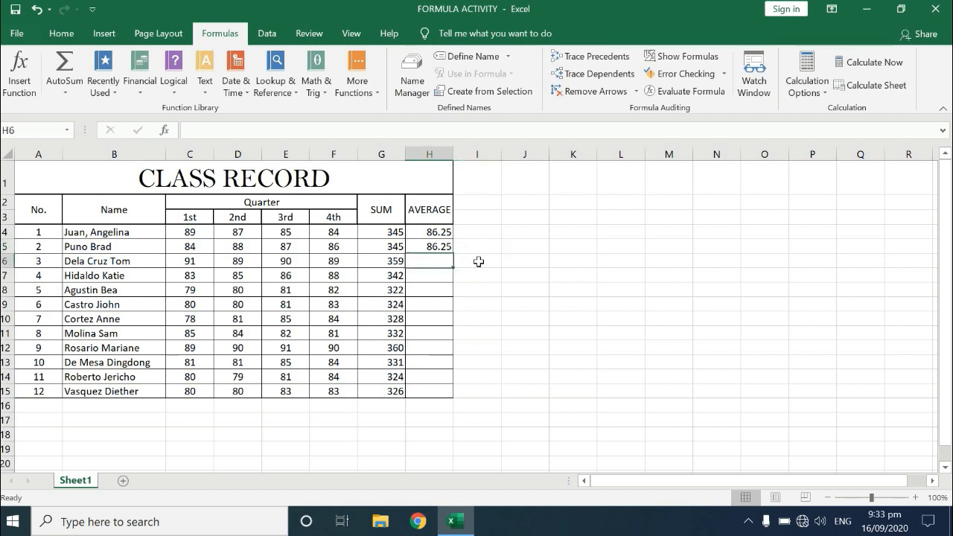
{"action": "left_click", "coordinate": [522, 260]}
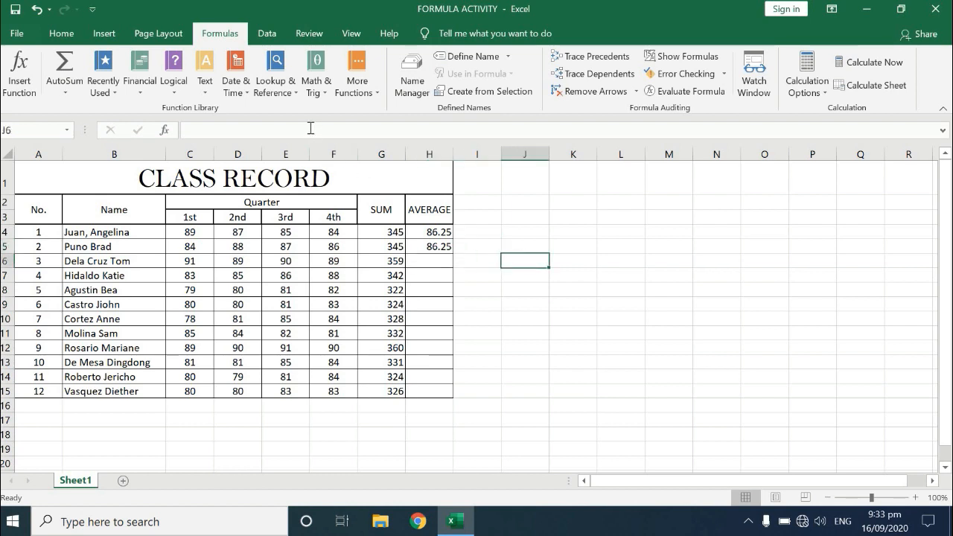
{"action": "type", "text": "="}
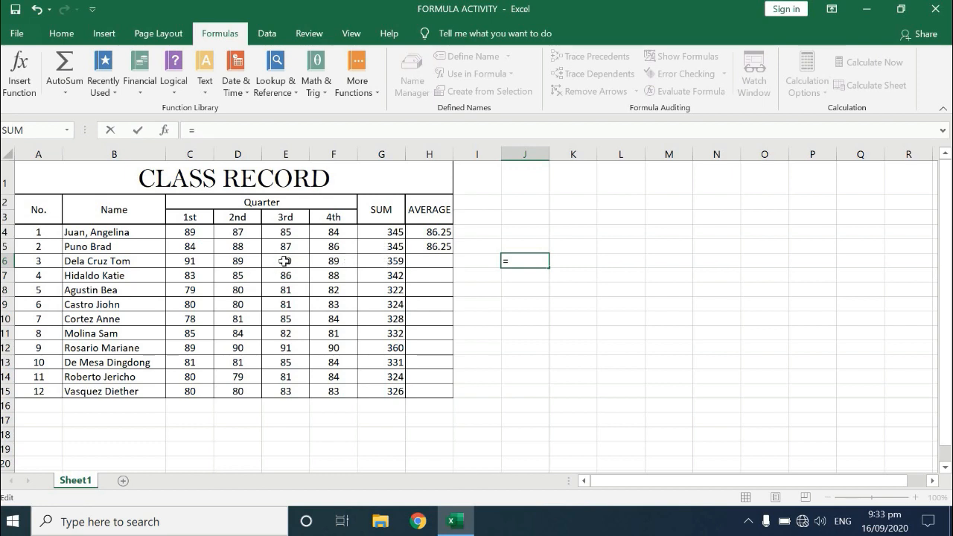
{"action": "type", "text": "G"}
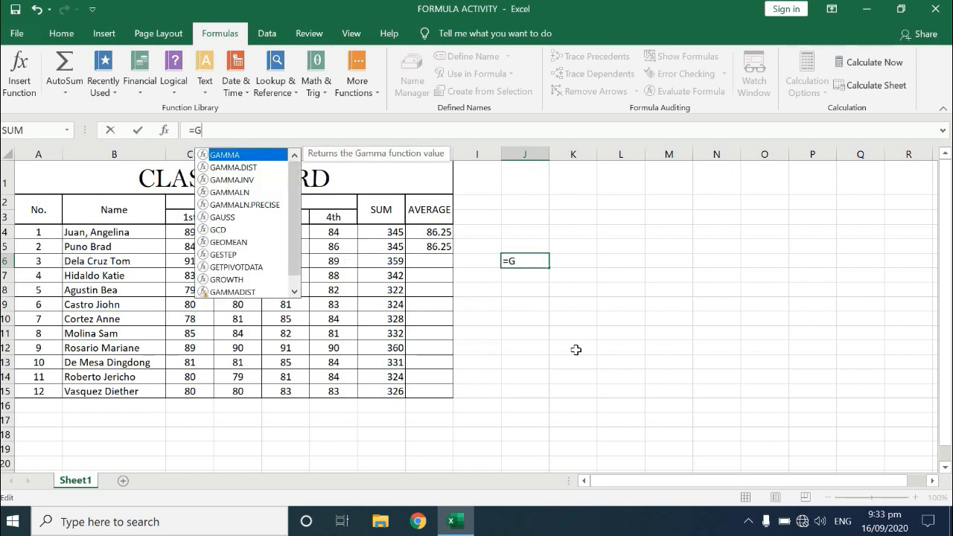
{"action": "type", "text": "6/4"}
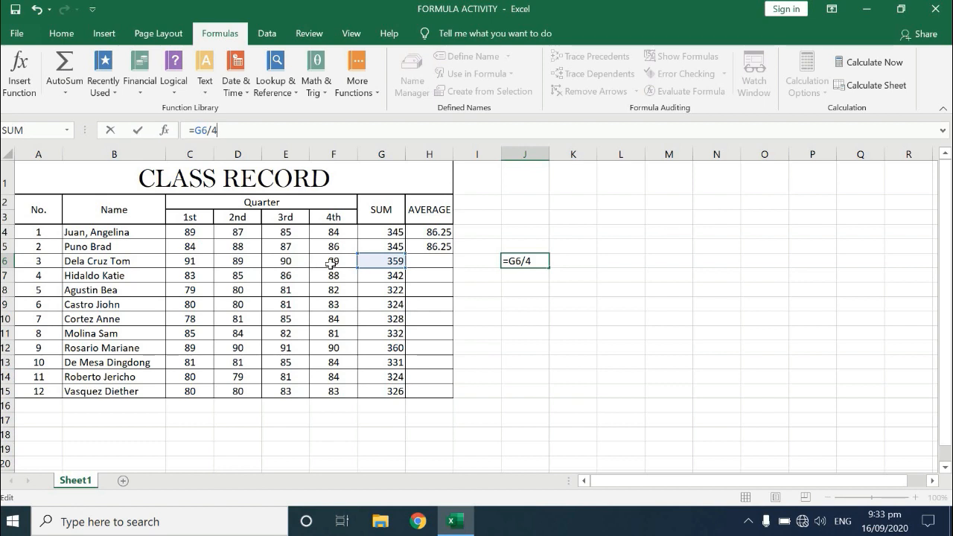
{"action": "key", "text": "Return"}
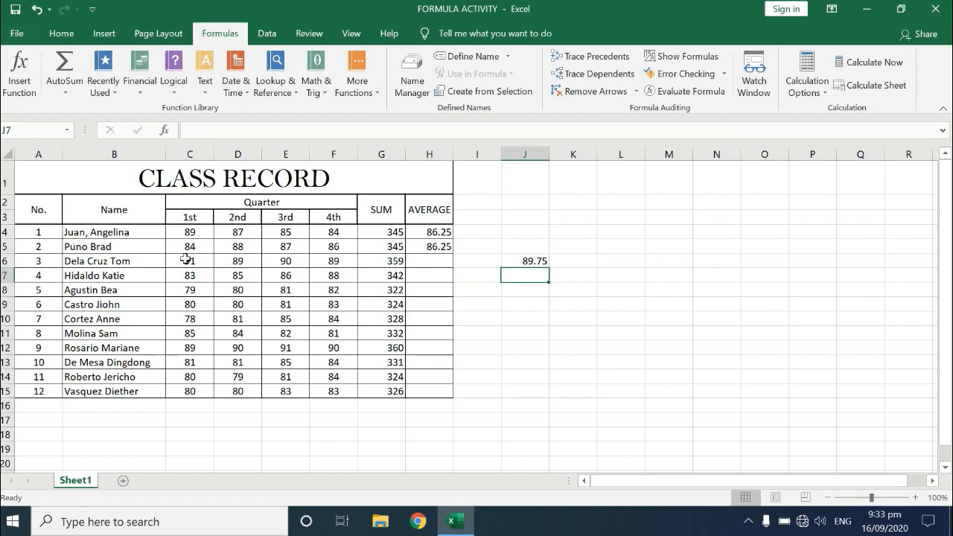
- Calculate the third student's average in H6 by applying the automatic Average function to C6:F6, and select the resulting cell
{"action": "left_click_drag", "start_coordinate": [185, 258], "coordinate": [317, 261]}
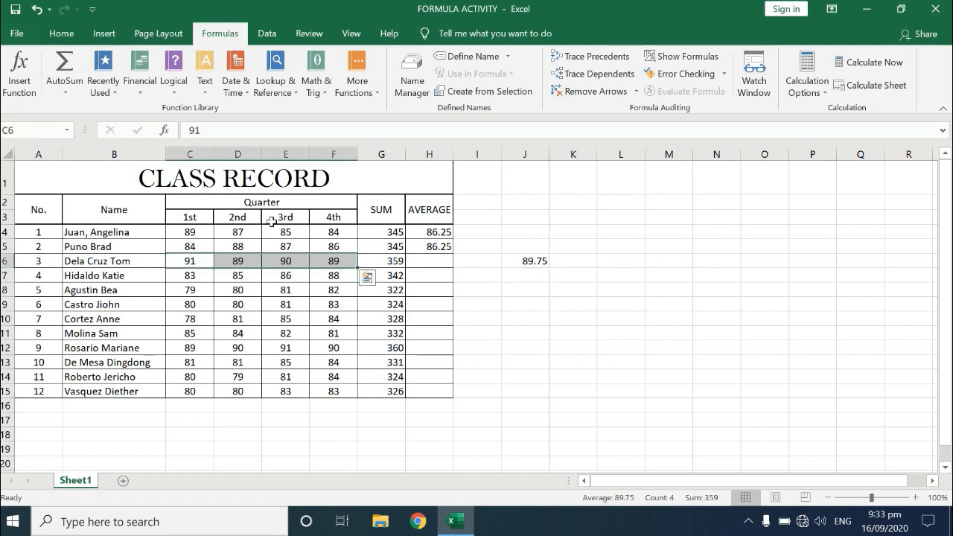
{"action": "left_click", "coordinate": [67, 95]}
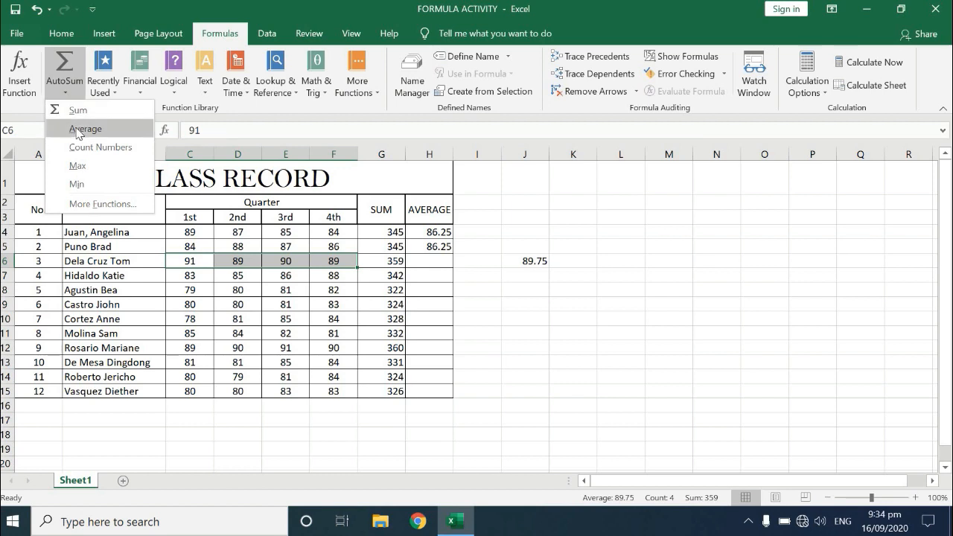
{"action": "left_click", "coordinate": [81, 129]}
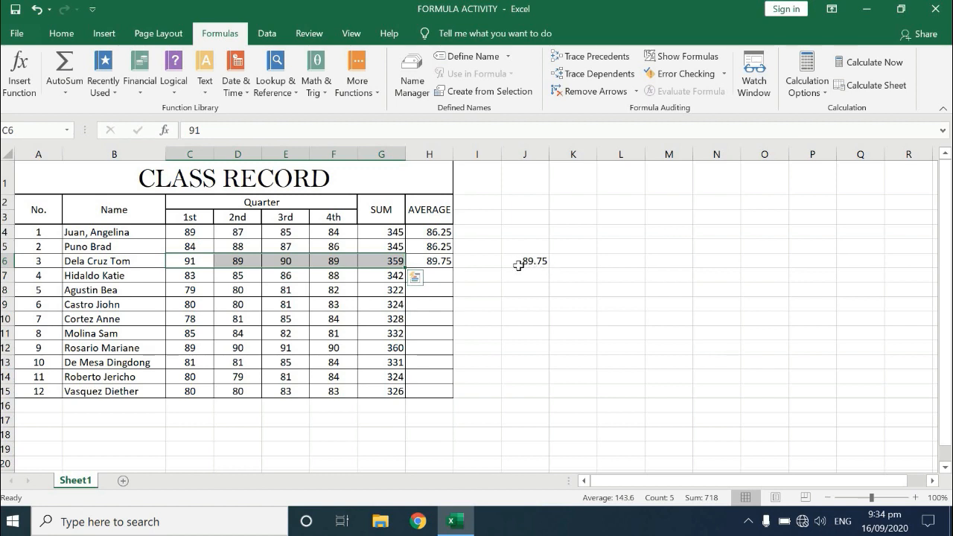
{"action": "left_click", "coordinate": [437, 262]}
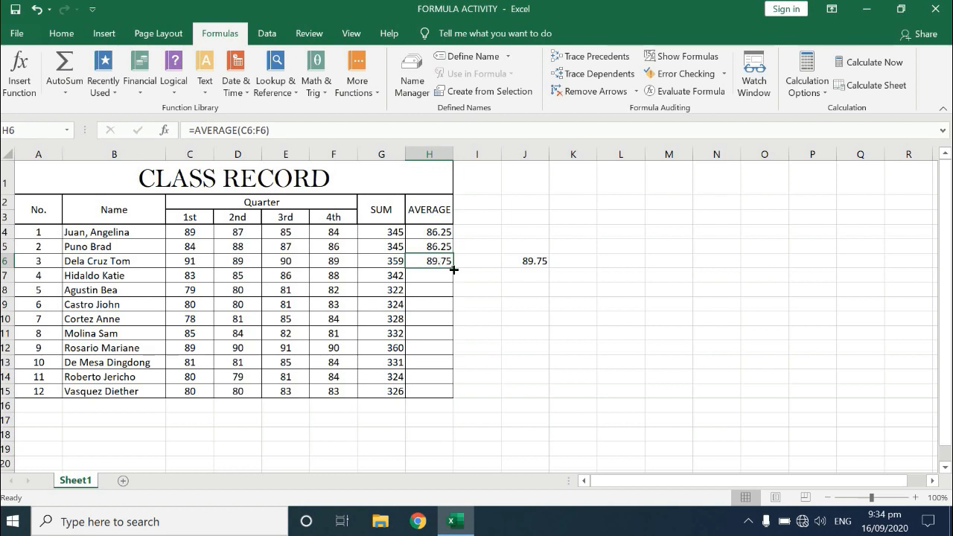
- Fill the Average formula from H6 down to H15, and clear all the averages in H4:H15
{"action": "left_click_drag", "start_coordinate": [452, 266], "coordinate": [446, 395]}
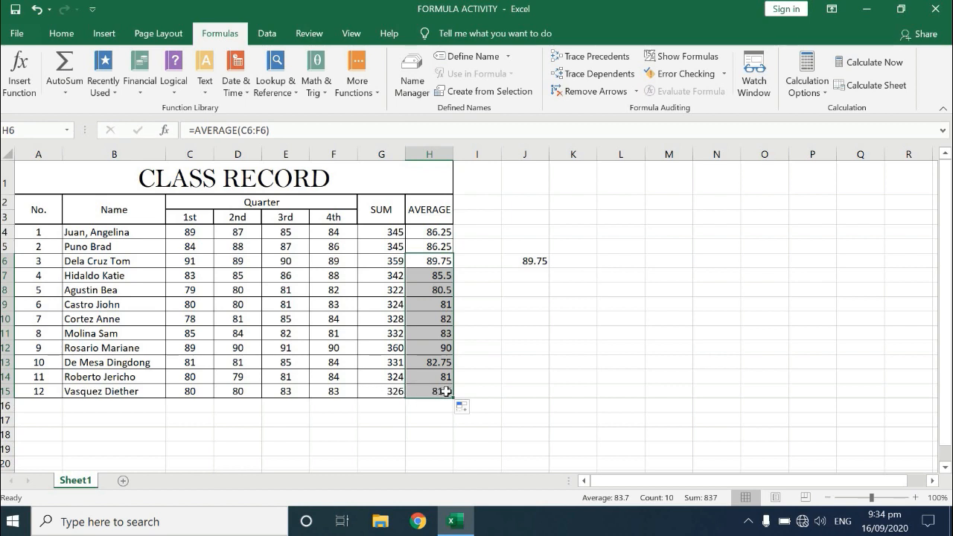
{"action": "left_click_drag", "start_coordinate": [434, 235], "coordinate": [433, 390]}
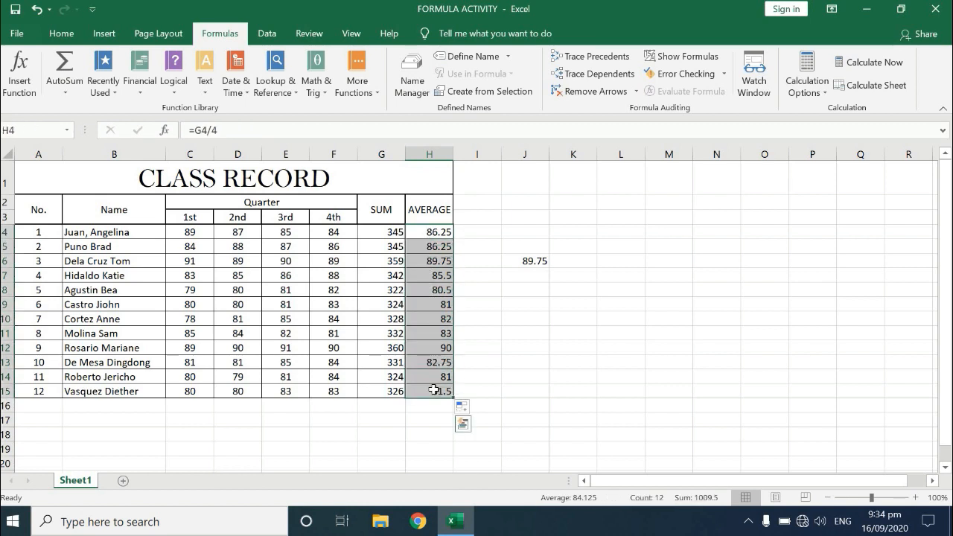
{"action": "key", "text": "Delete"}
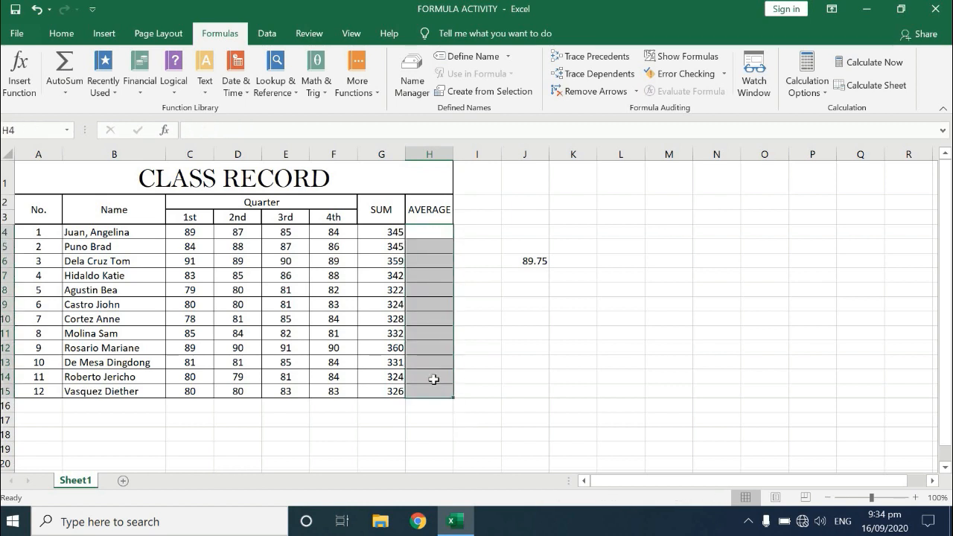
- Enter the formula =G4/4 in H4 and fill it down to H15 to calculate every student's average
{"action": "left_click", "coordinate": [424, 236]}
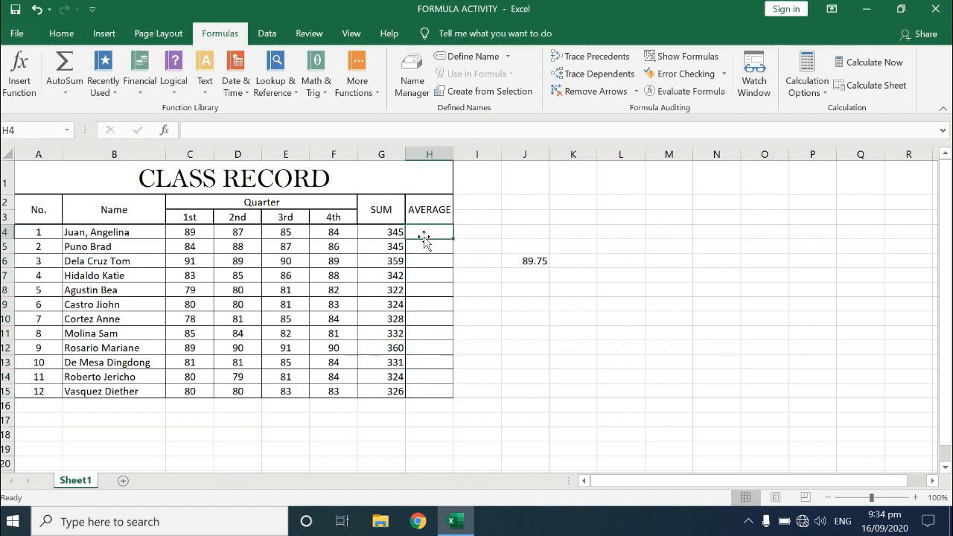
{"action": "left_click", "coordinate": [332, 134]}
{"action": "type", "text": "="}
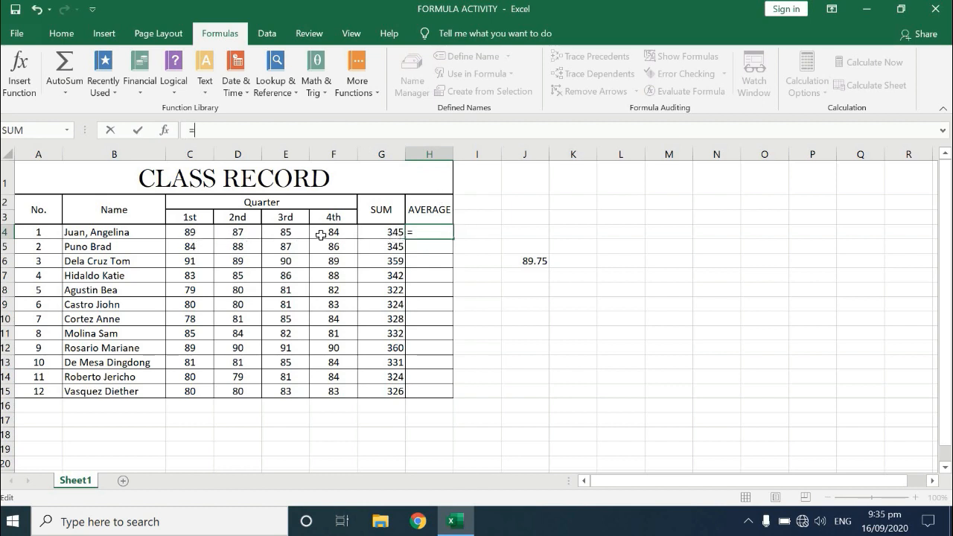
{"action": "left_click", "coordinate": [390, 232]}
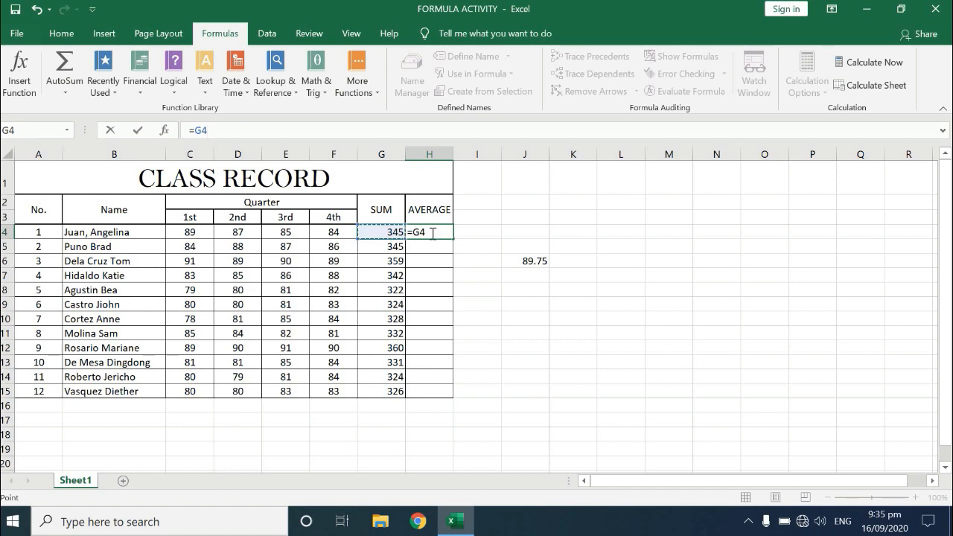
{"action": "type", "text": "/4"}
{"action": "key", "text": "Return"}
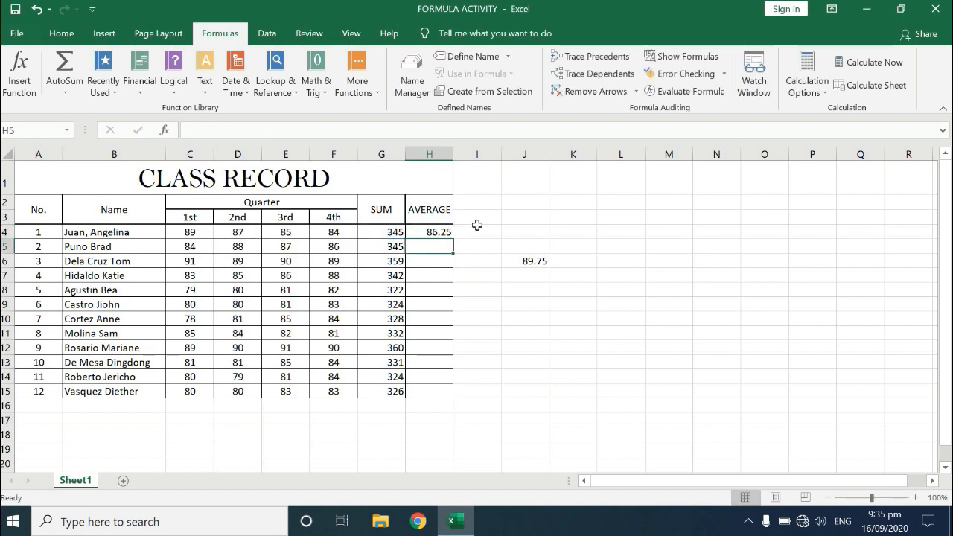
{"action": "left_click", "coordinate": [438, 233]}
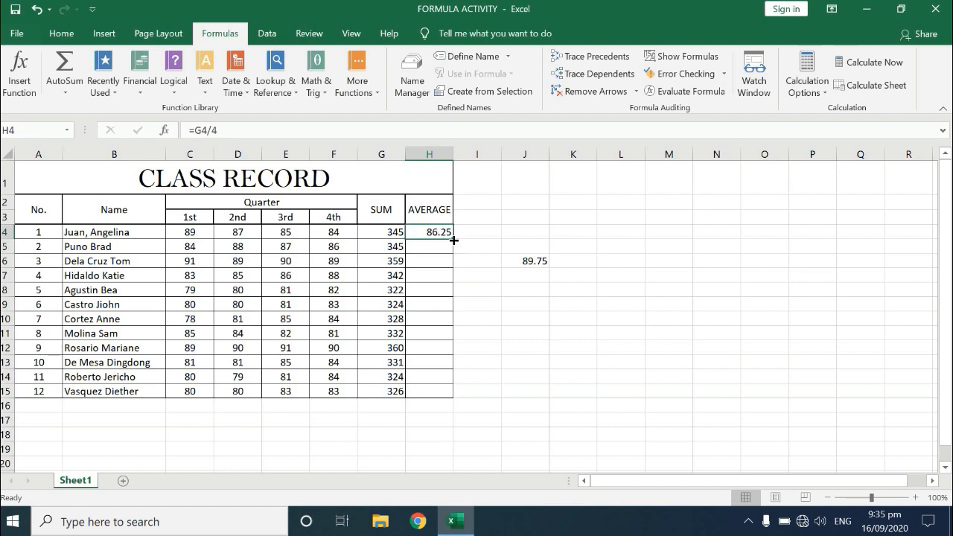
{"action": "left_click_drag", "start_coordinate": [453, 240], "coordinate": [448, 398]}
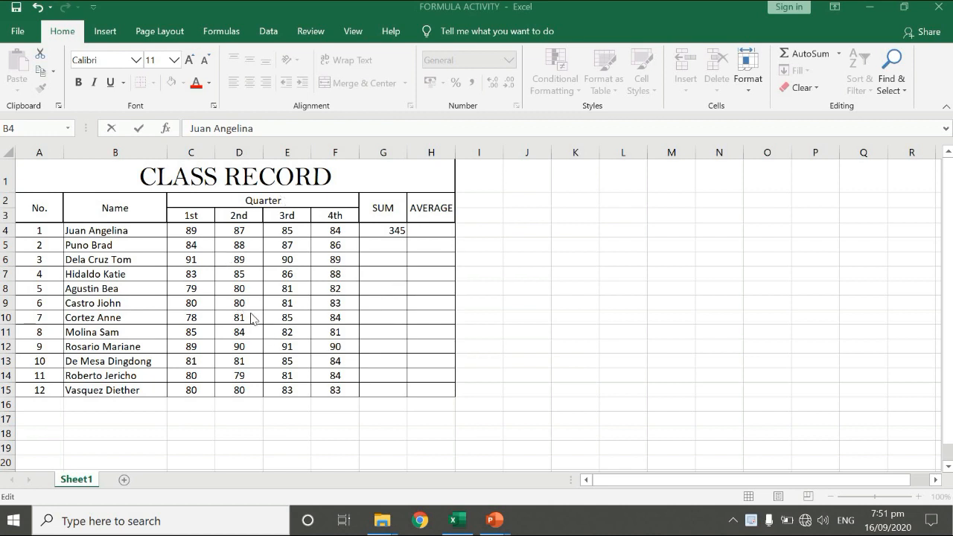
{"action": "left_click", "coordinate": [88, 230]}
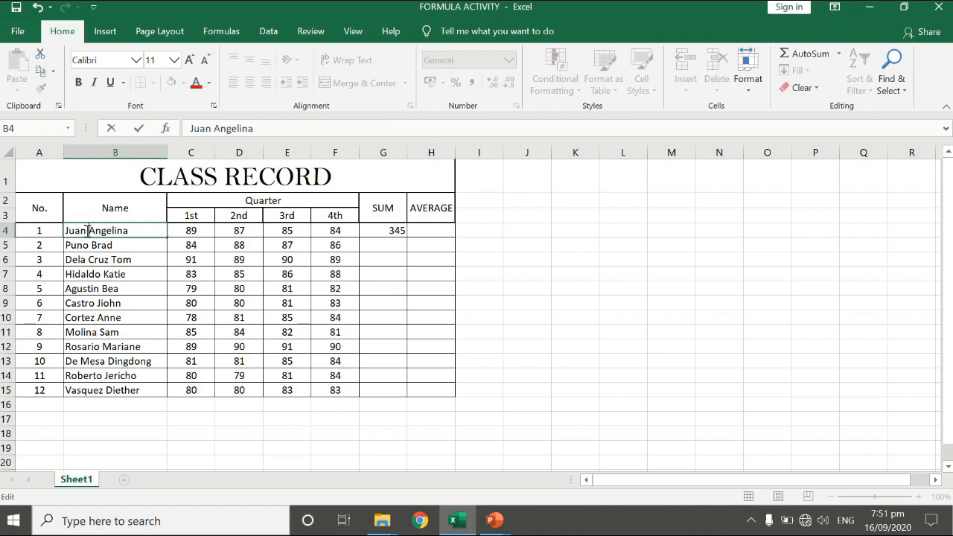
{"action": "key", "text": "BackSpace"}
- Enter a comma in J4, a period in J5 and the text php in J6 as sample text entries
{"action": "left_click", "coordinate": [526, 231]}
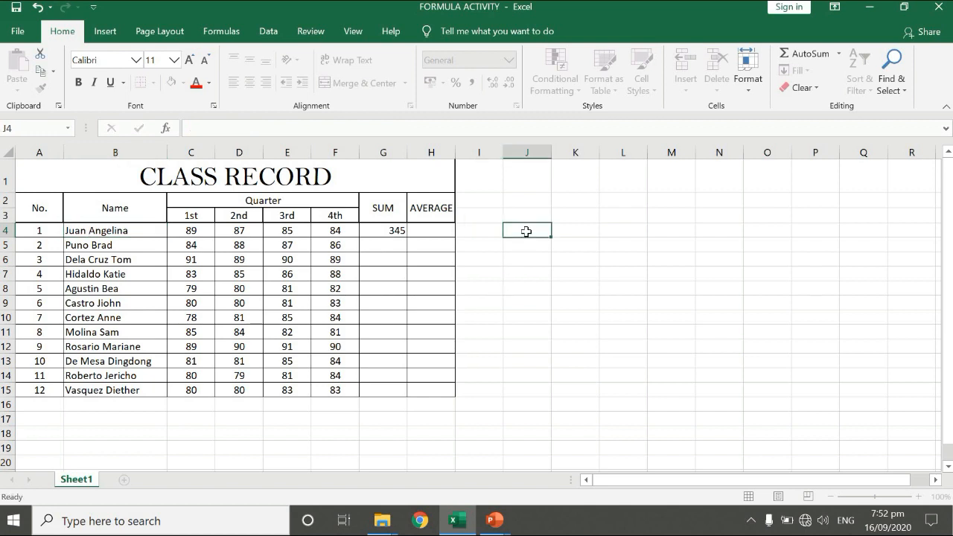
{"action": "type", "text": ","}
{"action": "key", "text": "Return"}
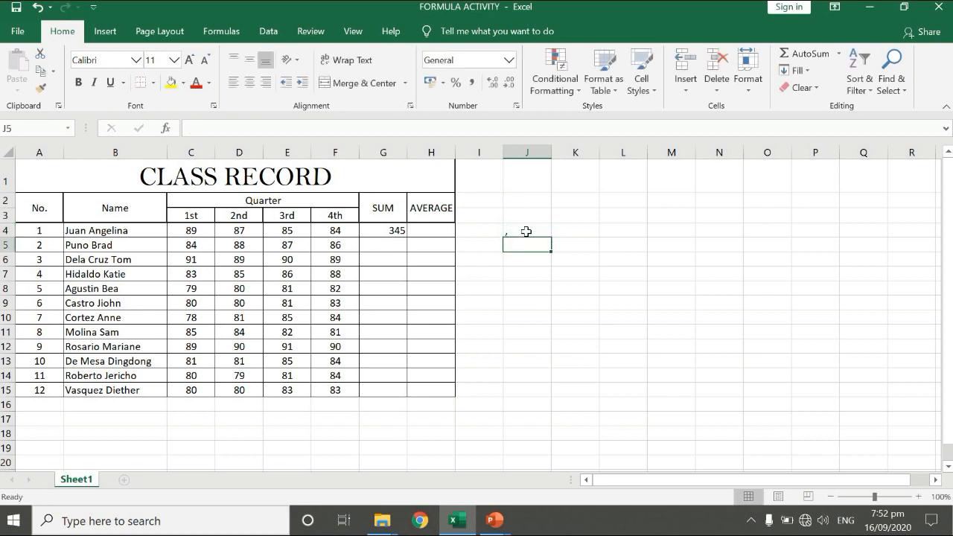
{"action": "type", "text": "."}
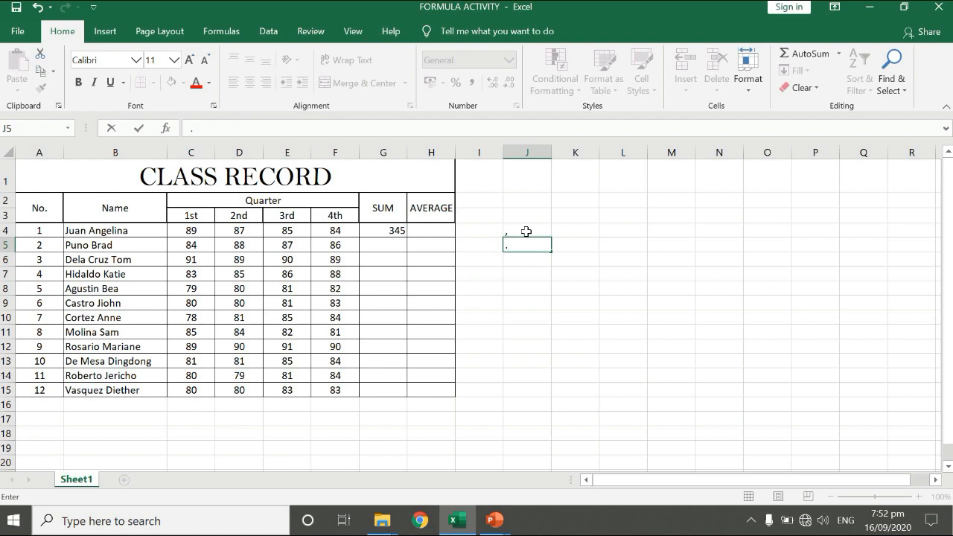
{"action": "key", "text": "Return"}
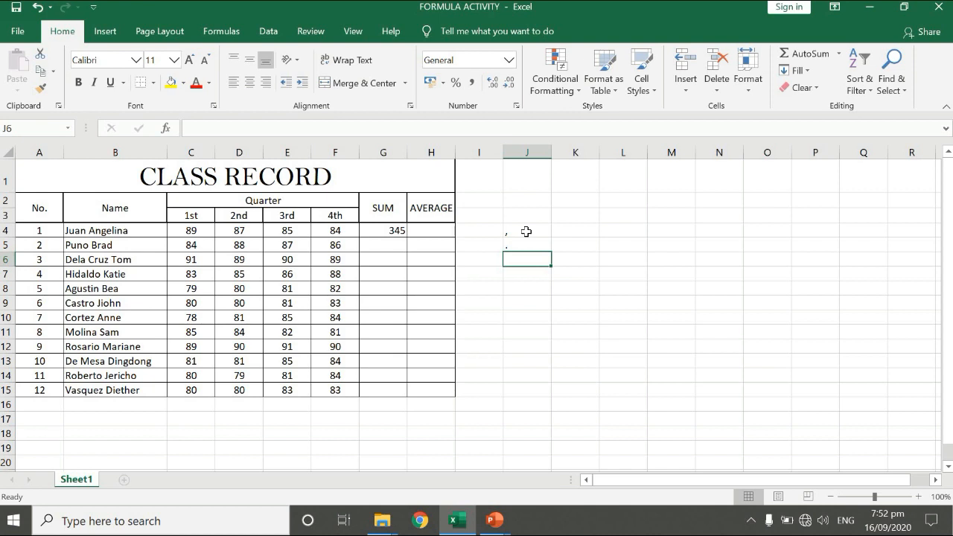
{"action": "type", "text": "php"}
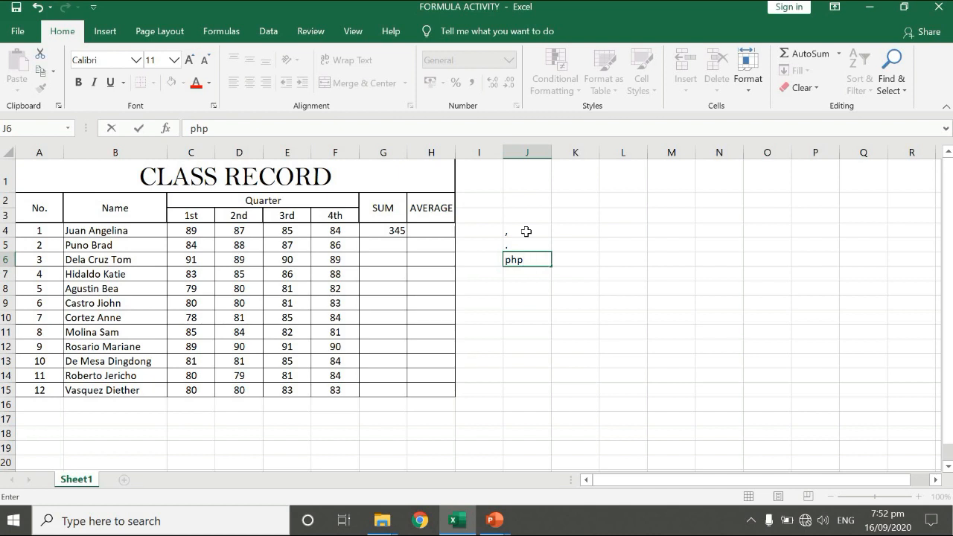
- Insert the Peso Sign symbol (₱, character code 20B1) from the recently used symbols into cell L4
{"action": "left_click", "coordinate": [609, 233]}
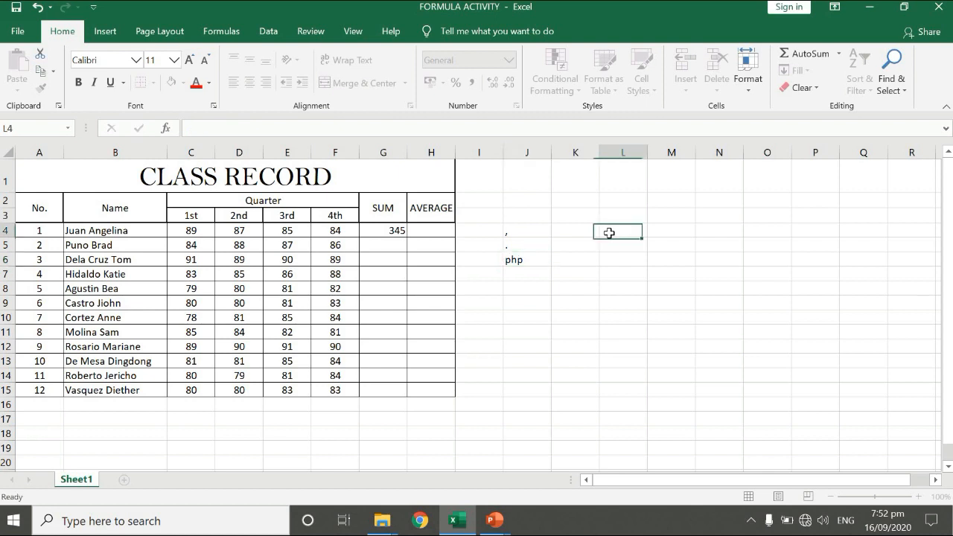
{"action": "left_click", "coordinate": [117, 32]}
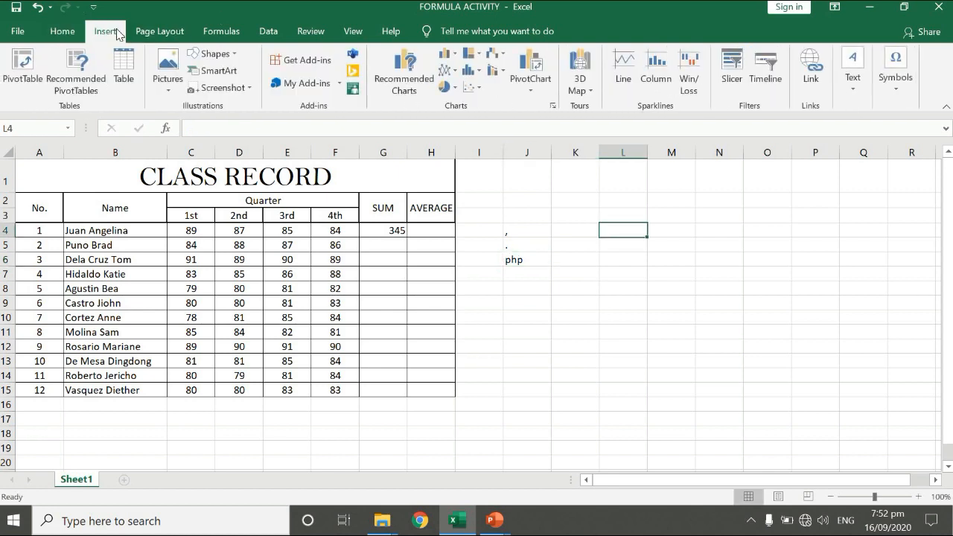
{"action": "left_click", "coordinate": [893, 93]}
{"action": "left_click", "coordinate": [928, 132]}
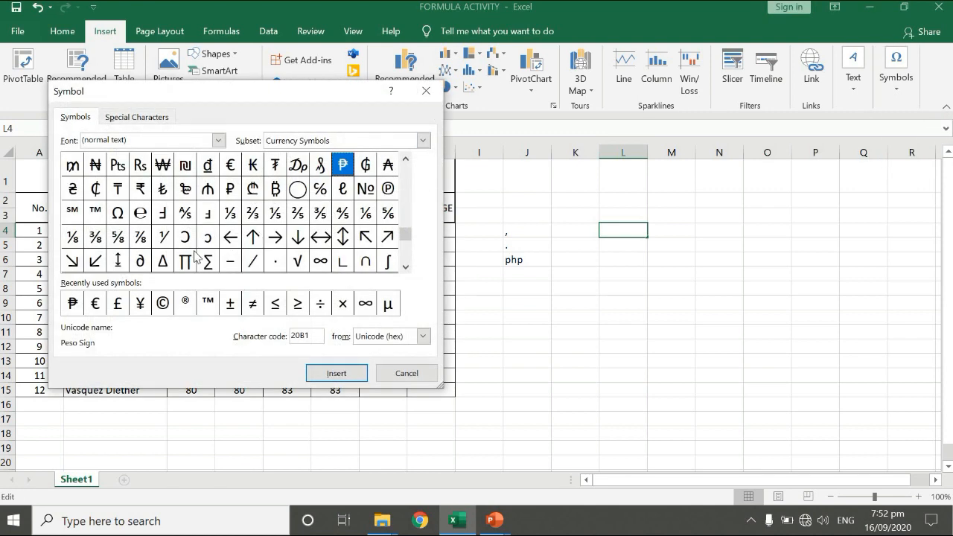
{"action": "left_click_drag", "start_coordinate": [407, 238], "coordinate": [416, 134]}
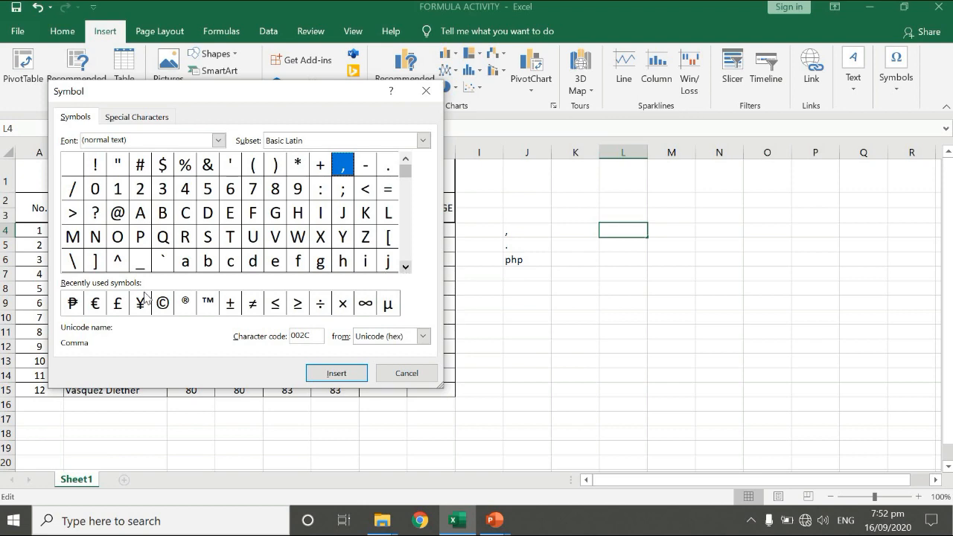
{"action": "left_click", "coordinate": [74, 303]}
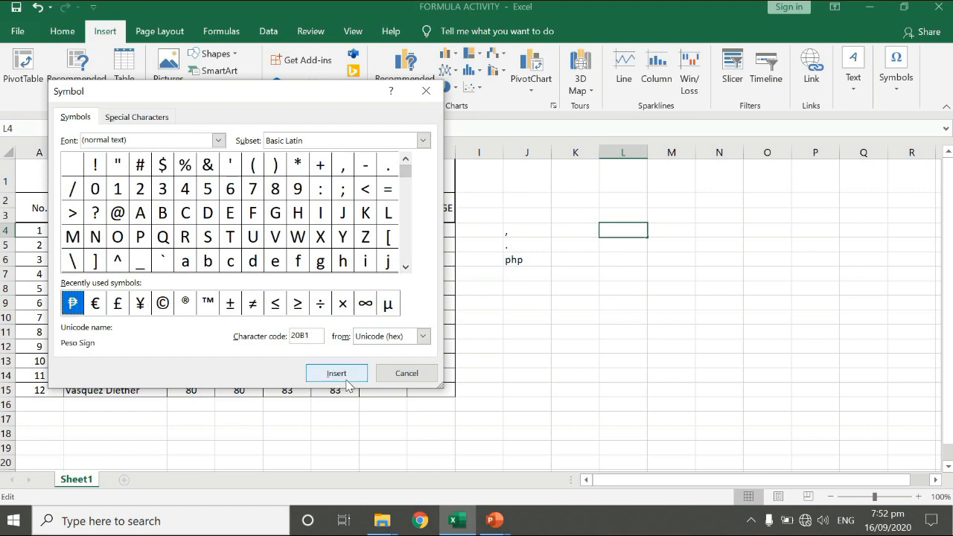
{"action": "left_click", "coordinate": [335, 374]}
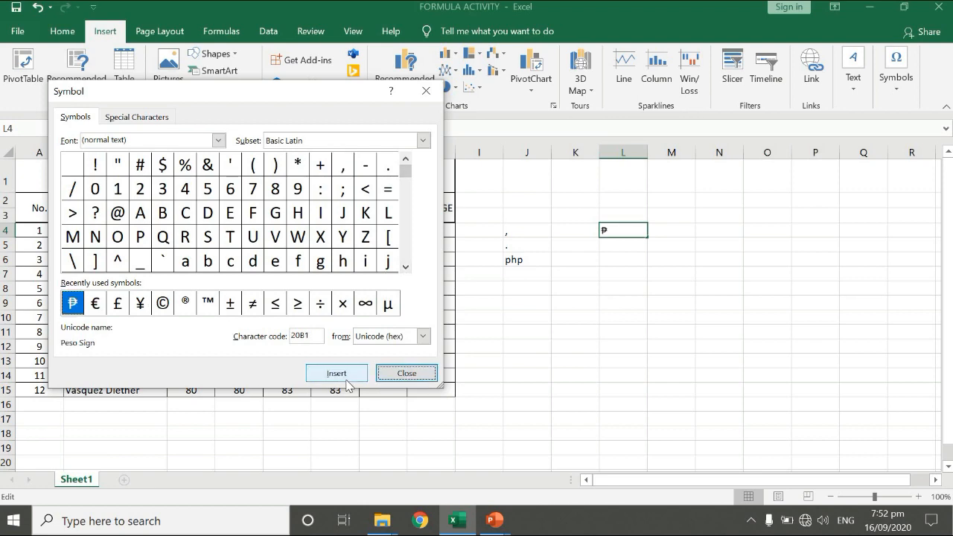
{"action": "left_click", "coordinate": [414, 373]}
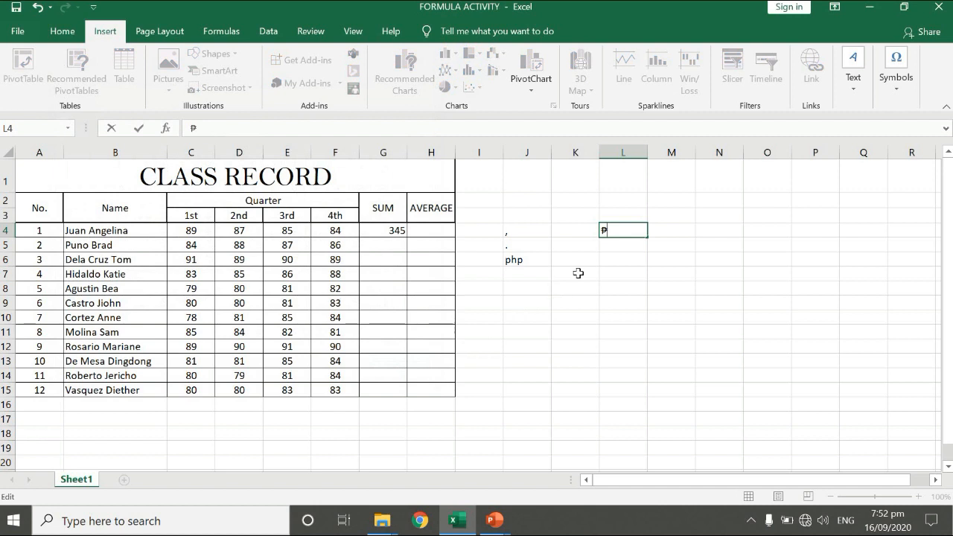
{"action": "left_click", "coordinate": [610, 247]}
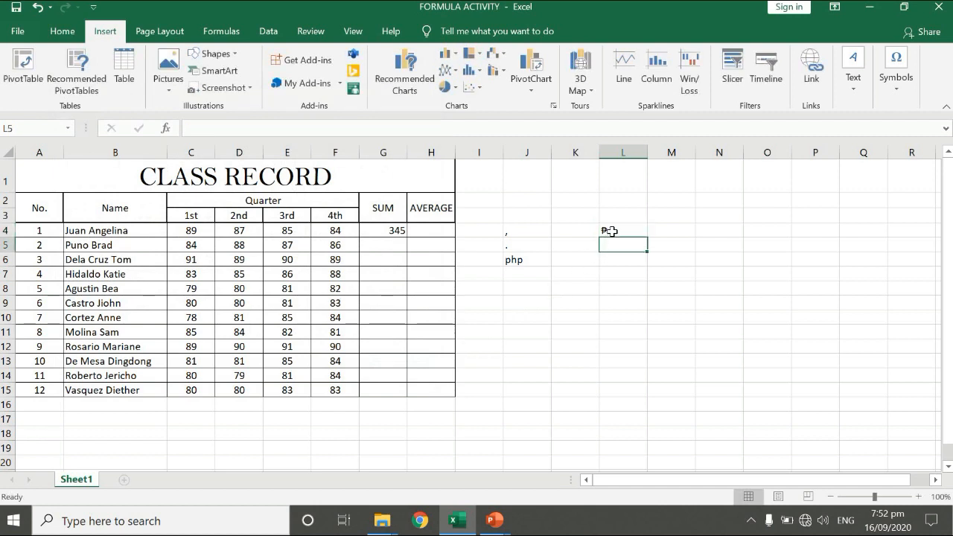
{"action": "left_click", "coordinate": [521, 248]}
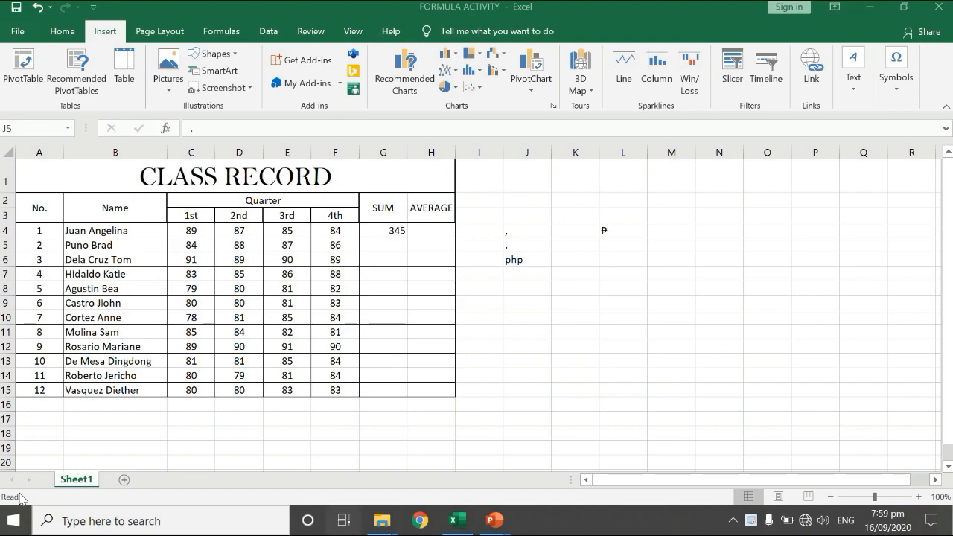
- Switch to the PowerPoint slide show to view the table of arithmetic operations and their keyboard signs
{"action": "left_click", "coordinate": [343, 520]}
{"action": "left_click", "coordinate": [426, 199]}
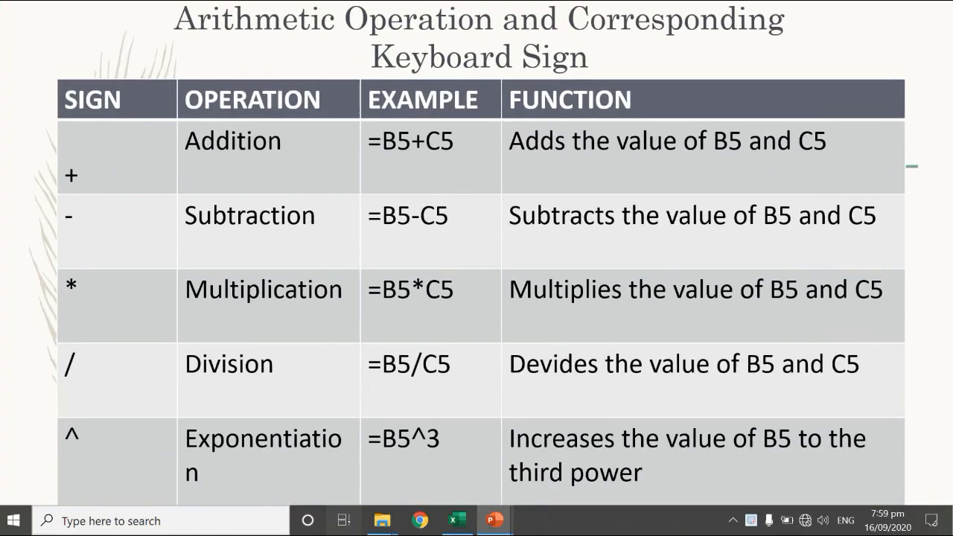
{"action": "left_click", "coordinate": [426, 199]}
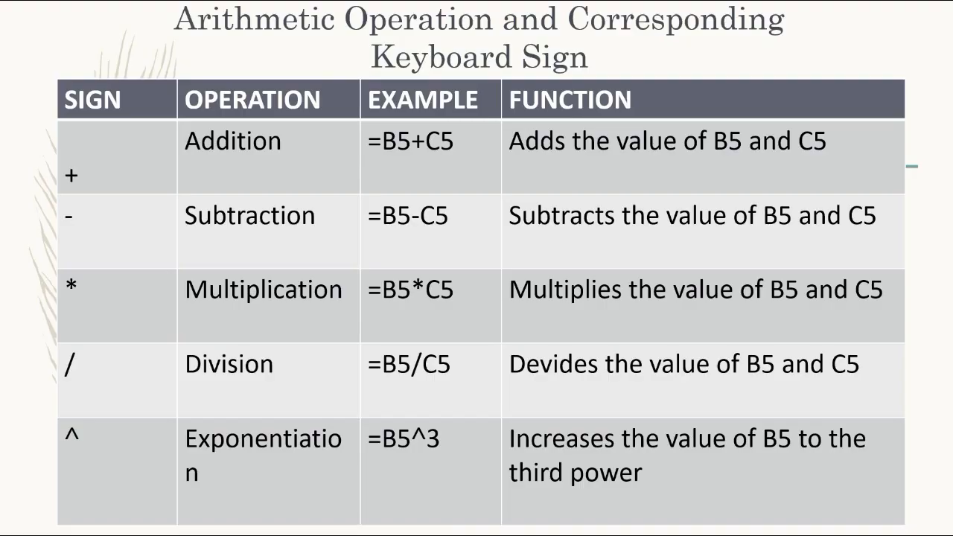
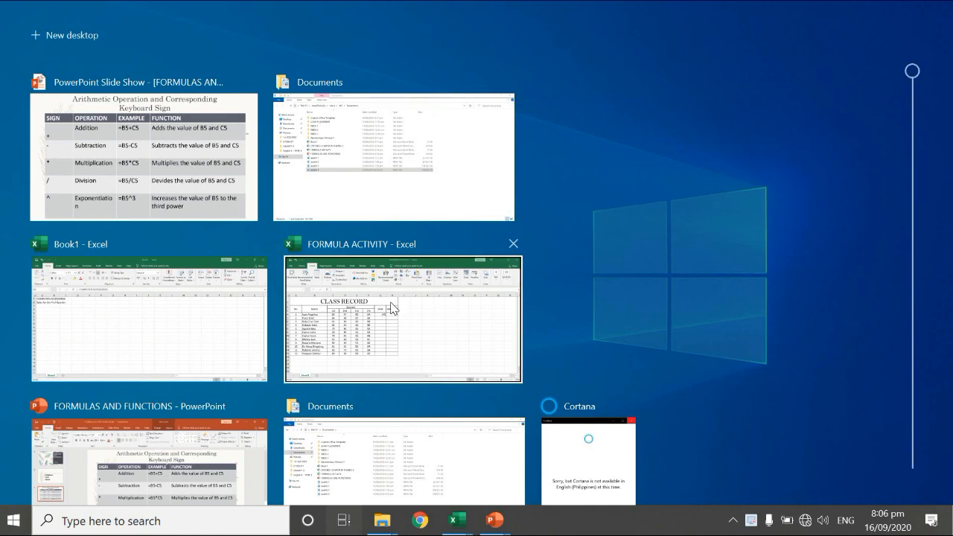
- Switch back to the FORMULA ACTIVITY workbook in Excel and examine the cell references of several names, first-quarter grades and empty cells
{"action": "left_click", "coordinate": [389, 308]}
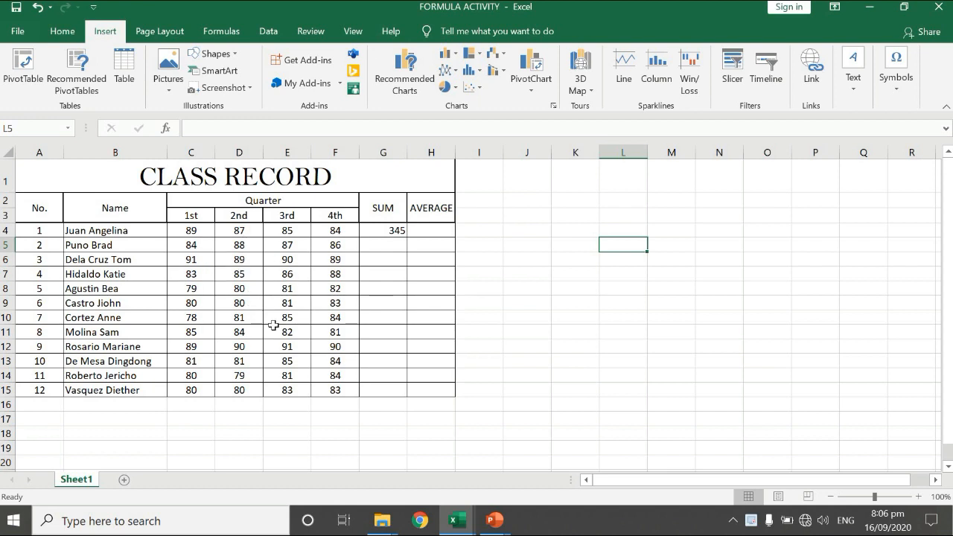
{"action": "left_click", "coordinate": [84, 233]}
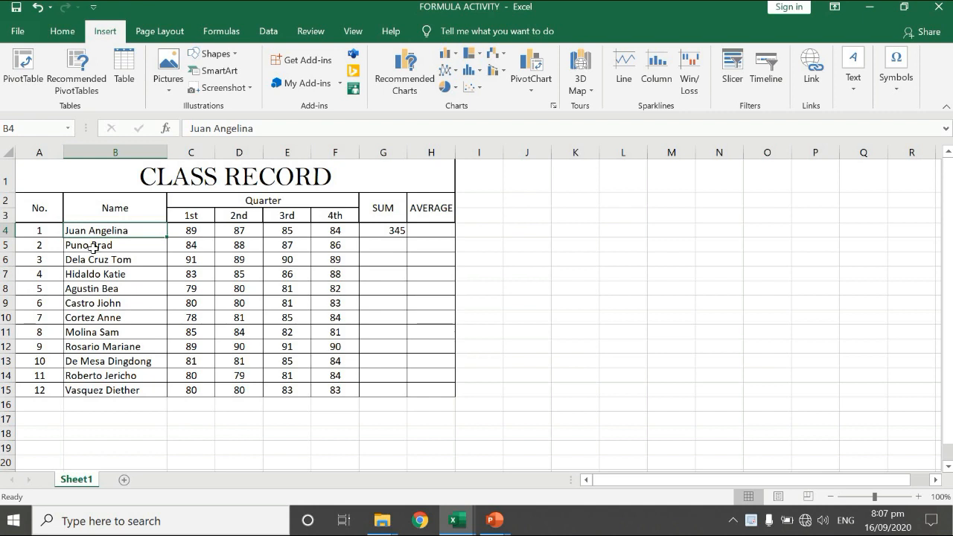
{"action": "left_click", "coordinate": [94, 247]}
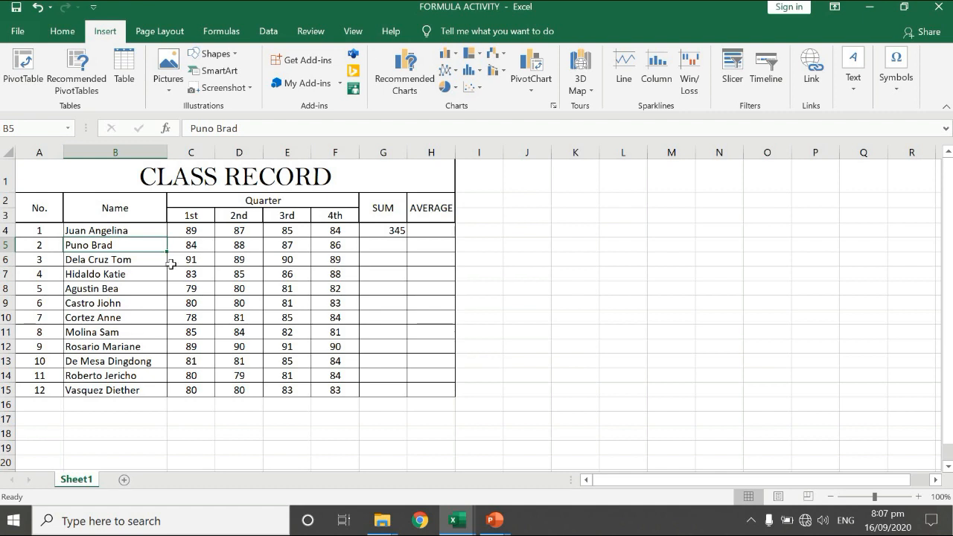
{"action": "left_click", "coordinate": [198, 232]}
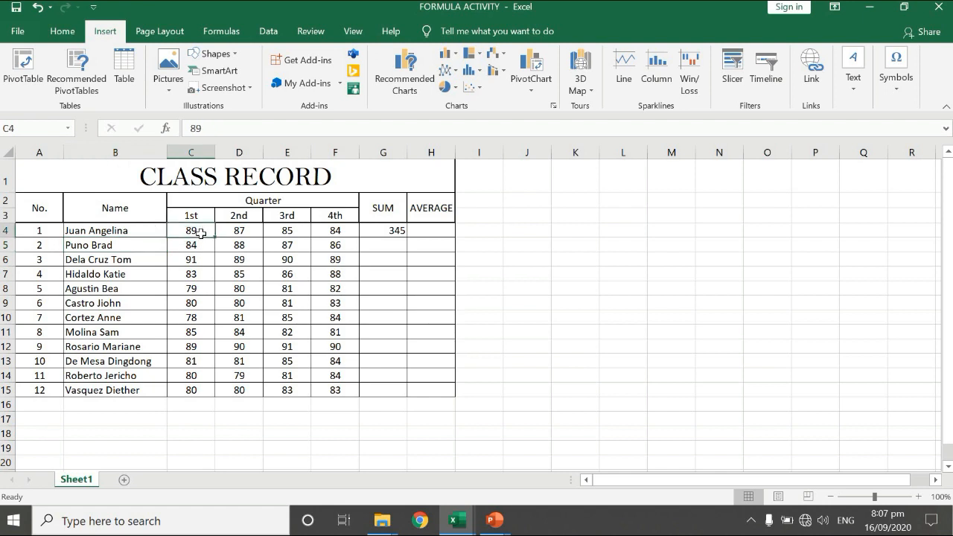
{"action": "left_click", "coordinate": [196, 245]}
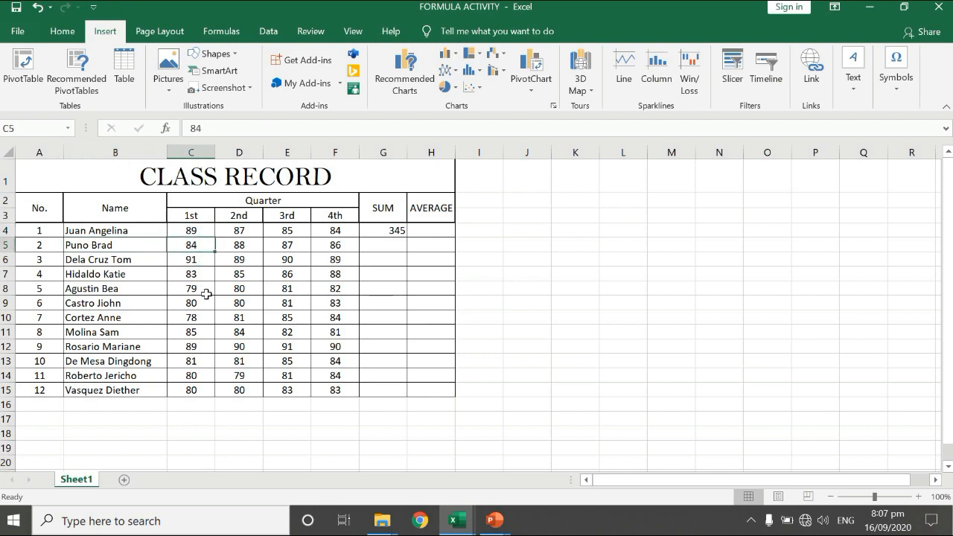
{"action": "left_click", "coordinate": [206, 291]}
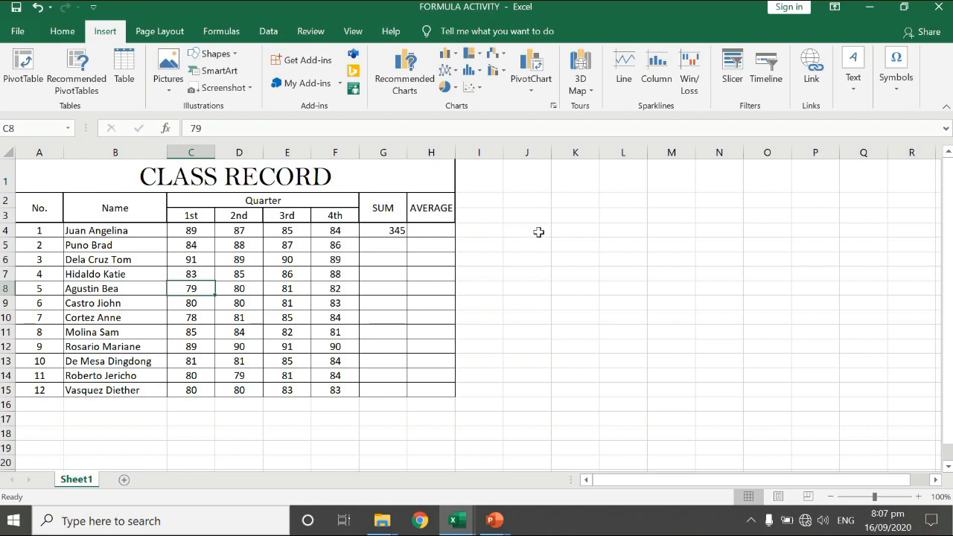
{"action": "left_click", "coordinate": [571, 231]}
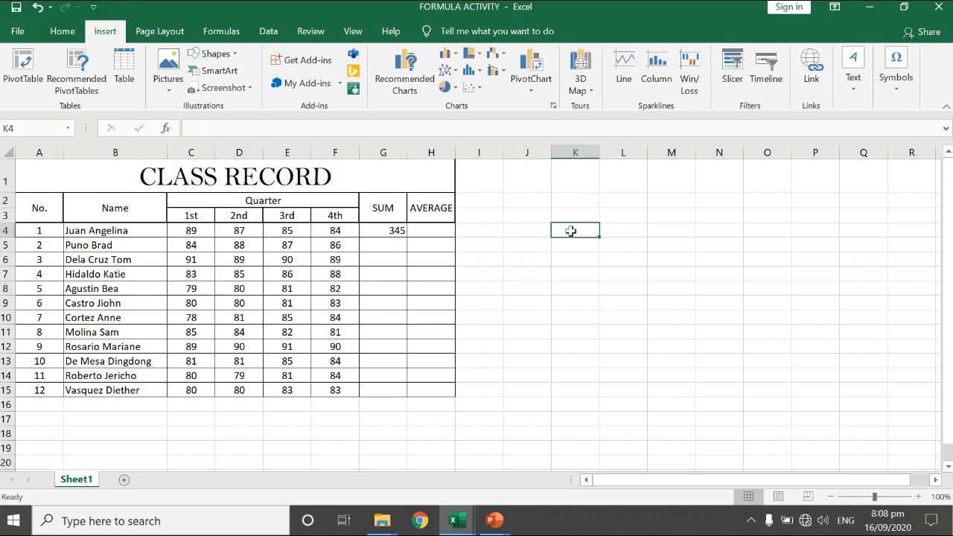
{"action": "left_click", "coordinate": [576, 203]}
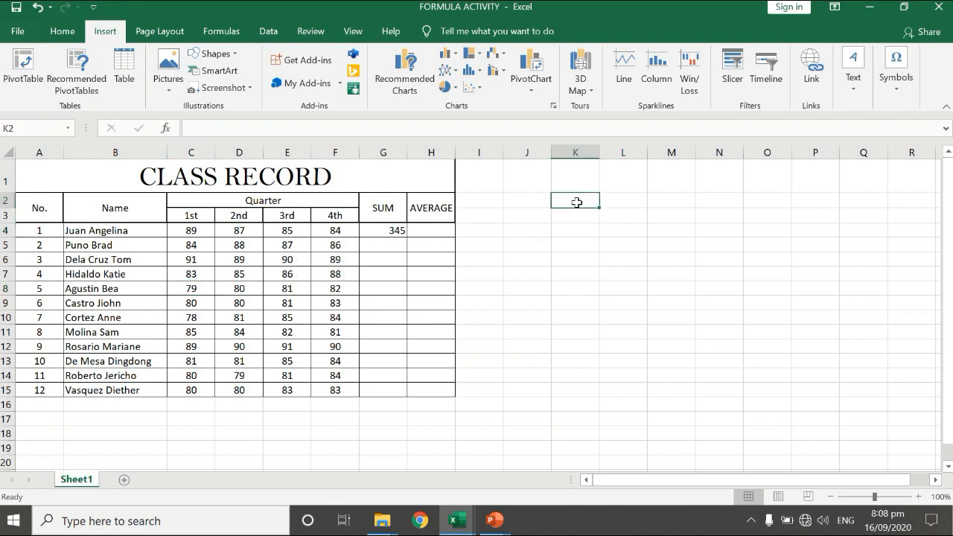
- Multiply the first student's 1st and 2nd quarter grades in K4 with the formula =C4*D4, and inspect its referenced cells
{"action": "left_click", "coordinate": [571, 234]}
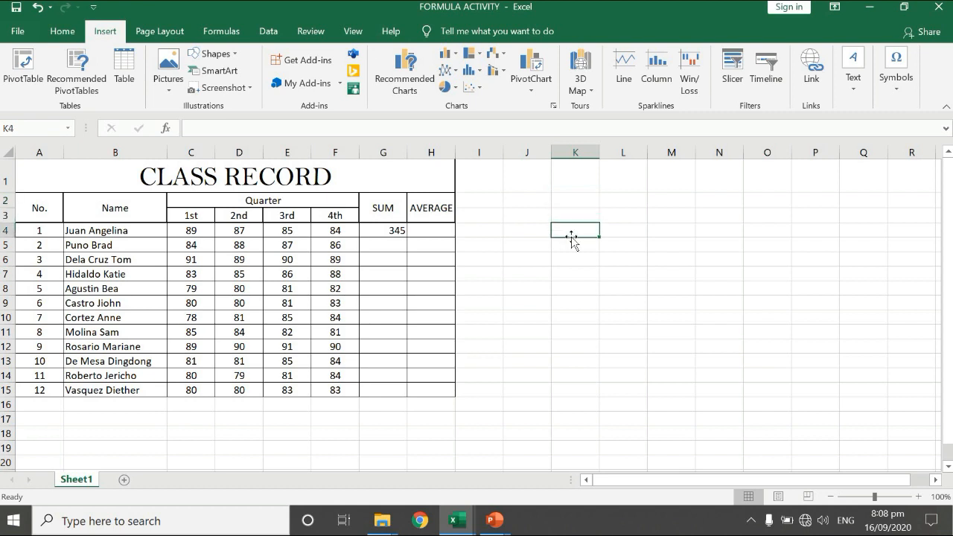
{"action": "left_click", "coordinate": [402, 127]}
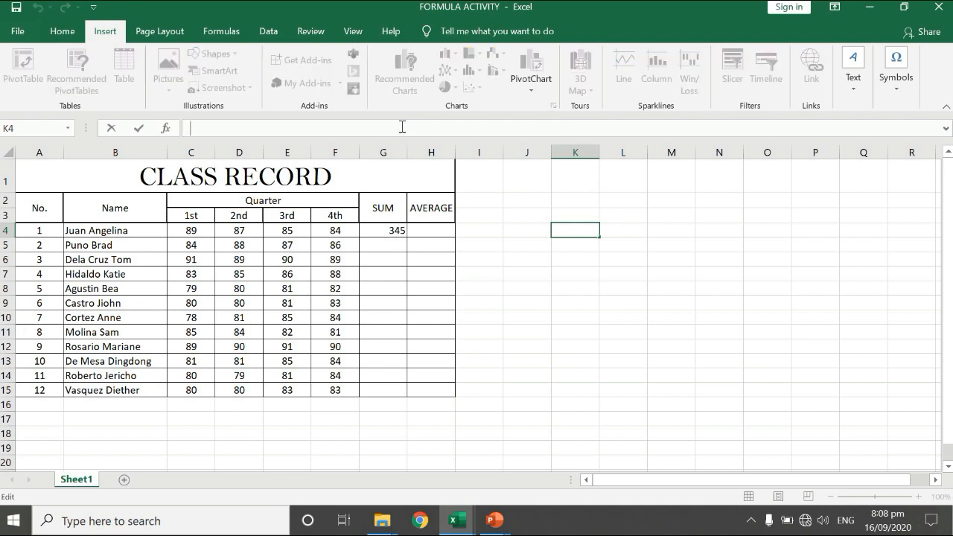
{"action": "type", "text": "="}
{"action": "type", "text": "c4"}
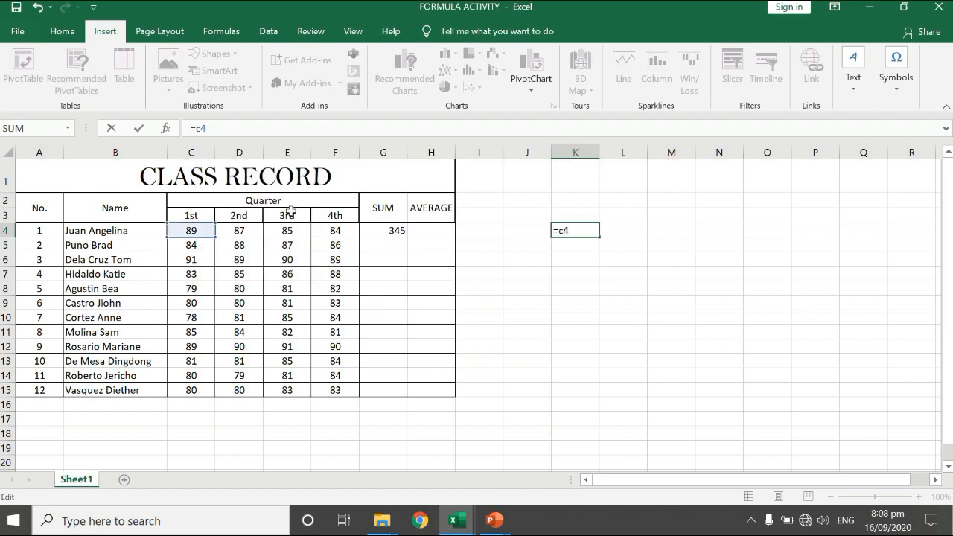
{"action": "type", "text": "*"}
{"action": "type", "text": "d4"}
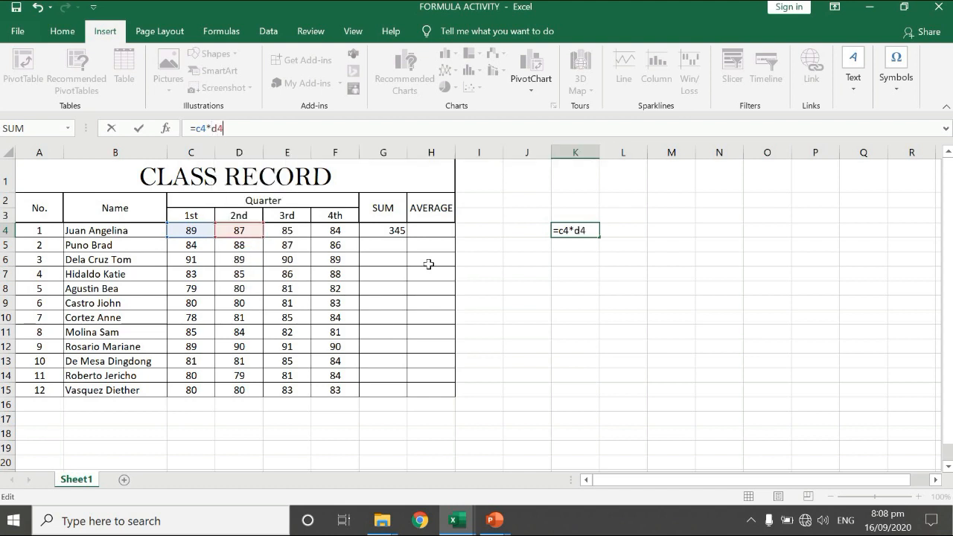
{"action": "key", "text": "Return"}
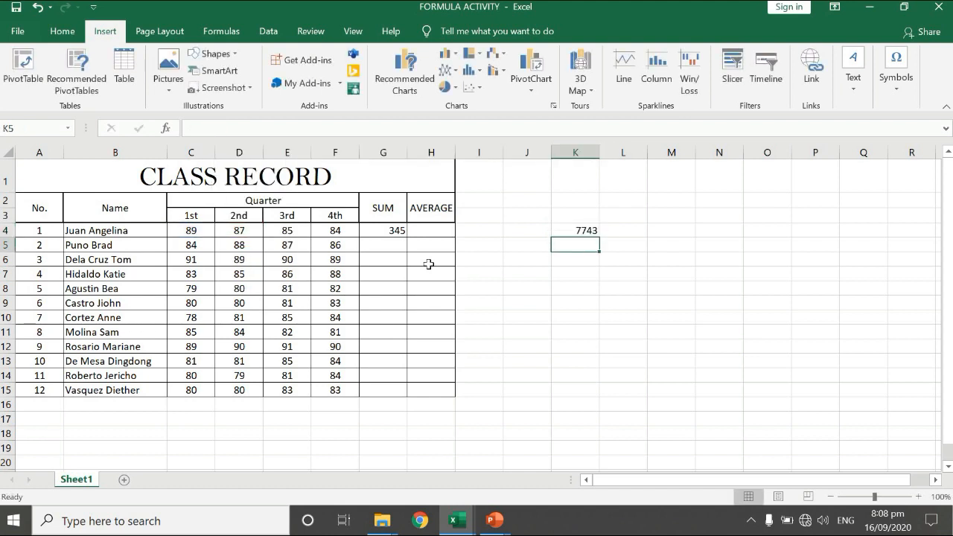
{"action": "left_click", "coordinate": [567, 231]}
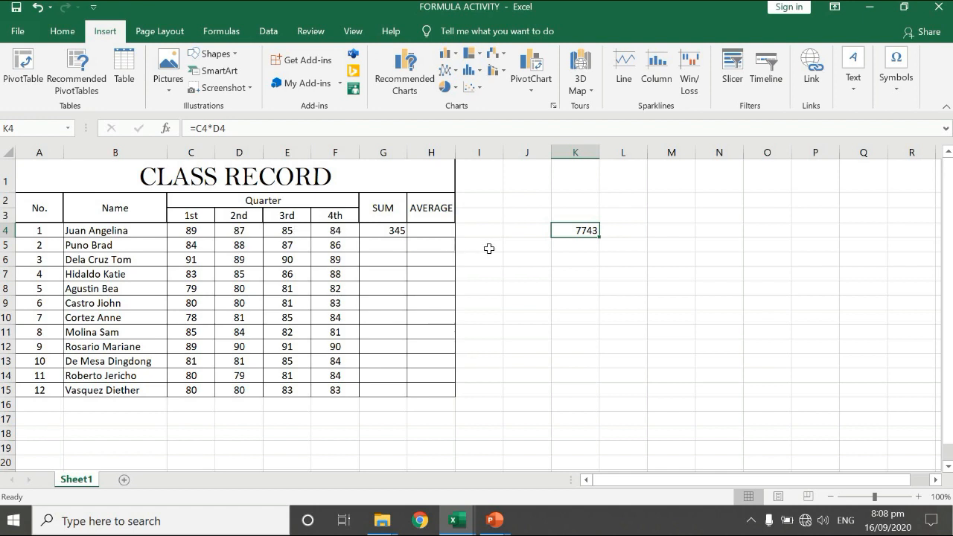
{"action": "left_click", "coordinate": [234, 128]}
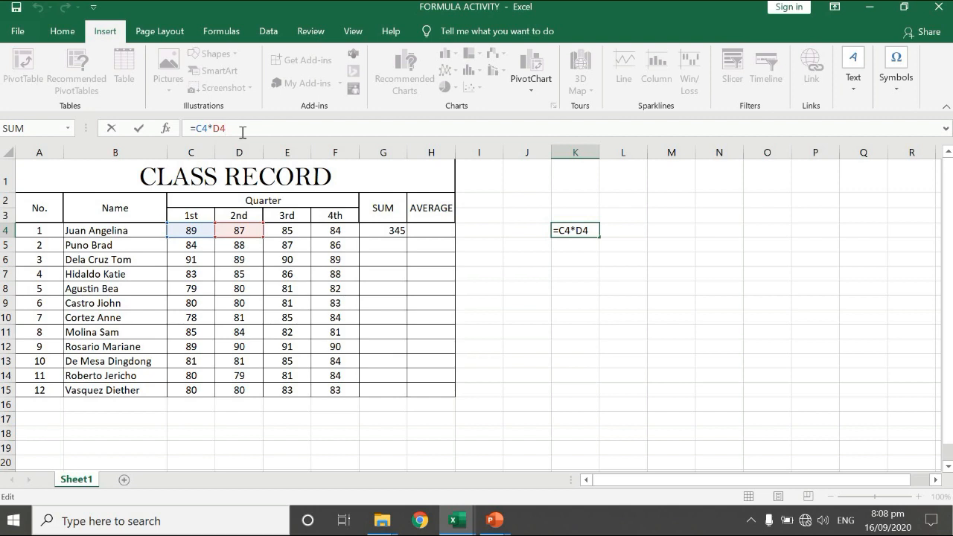
- Subtract the first student's 4th quarter grade from the 3rd in L4 with =E4-F4, and inspect its referenced cells
{"action": "left_click", "coordinate": [616, 230]}
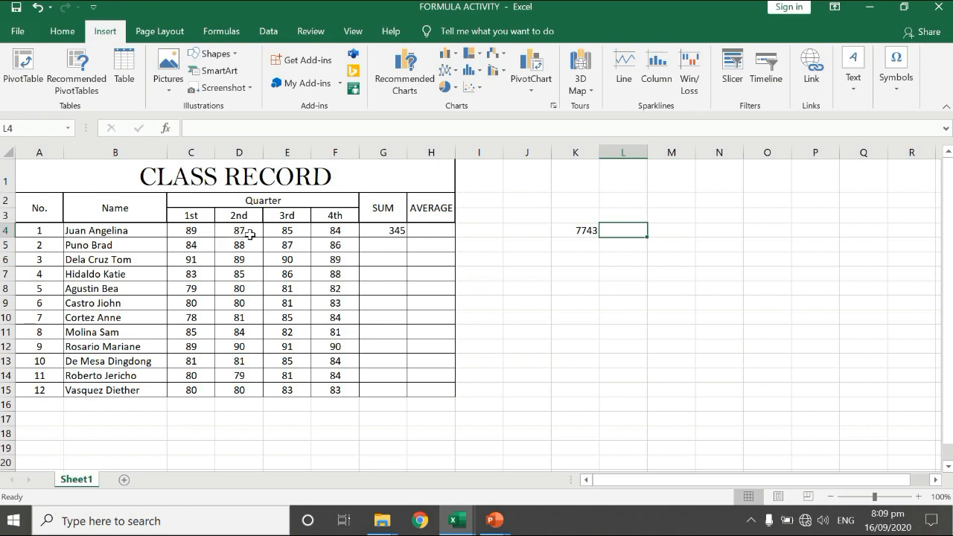
{"action": "left_click", "coordinate": [295, 128]}
{"action": "type", "text": "="}
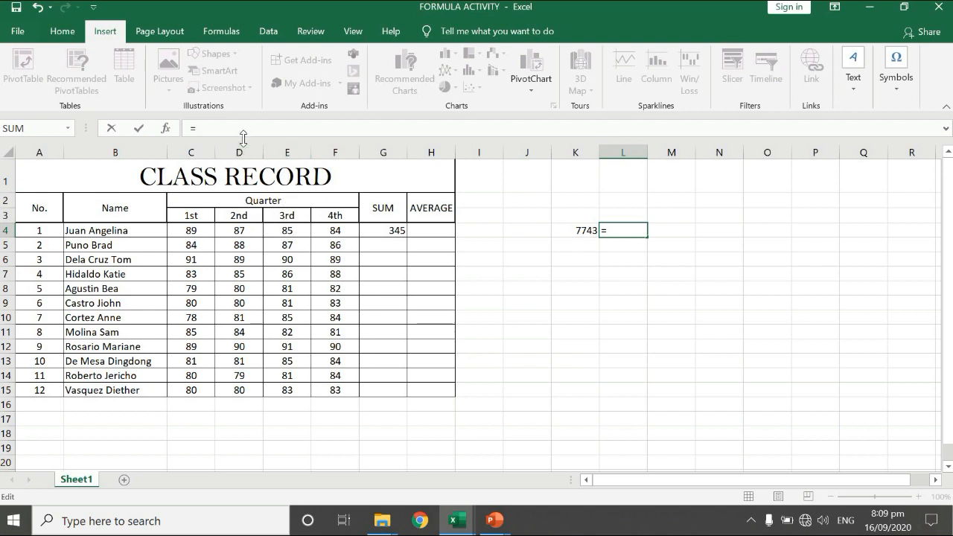
{"action": "type", "text": "e4"}
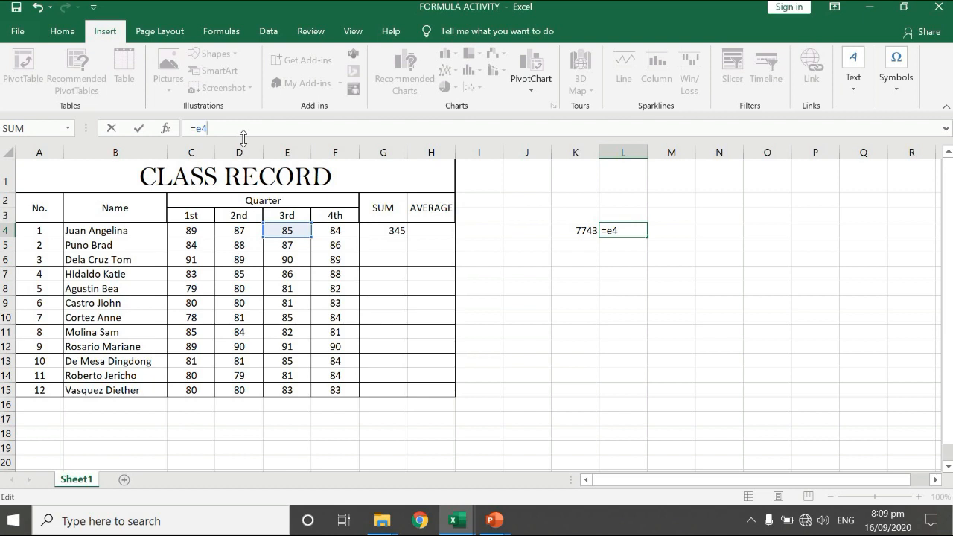
{"action": "type", "text": "_"}
{"action": "key", "text": "BackSpace"}
{"action": "type", "text": "-f"}
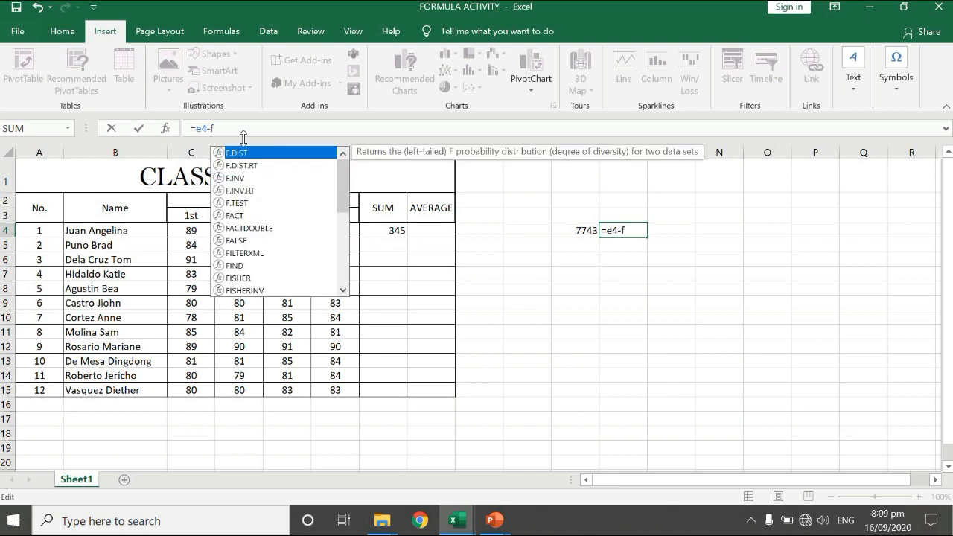
{"action": "type", "text": "4"}
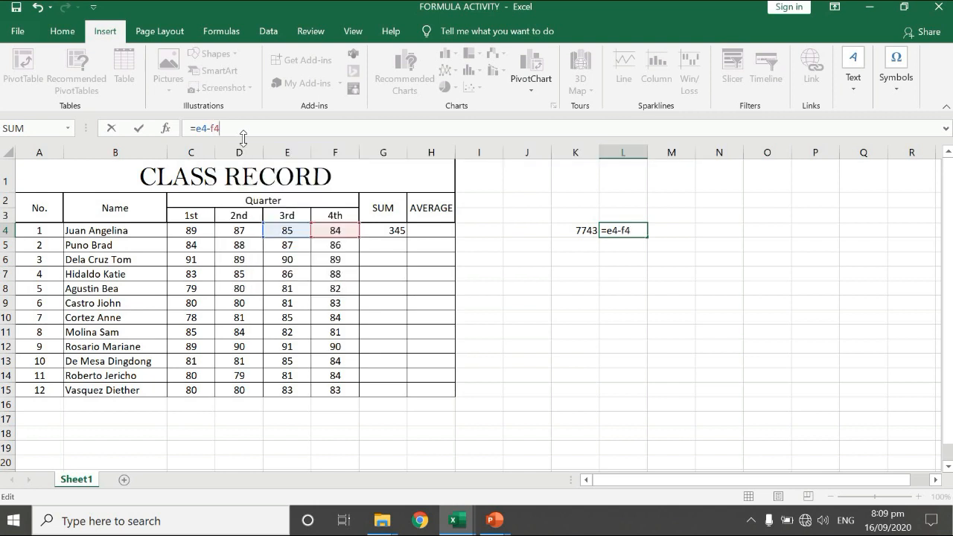
{"action": "key", "text": "Return"}
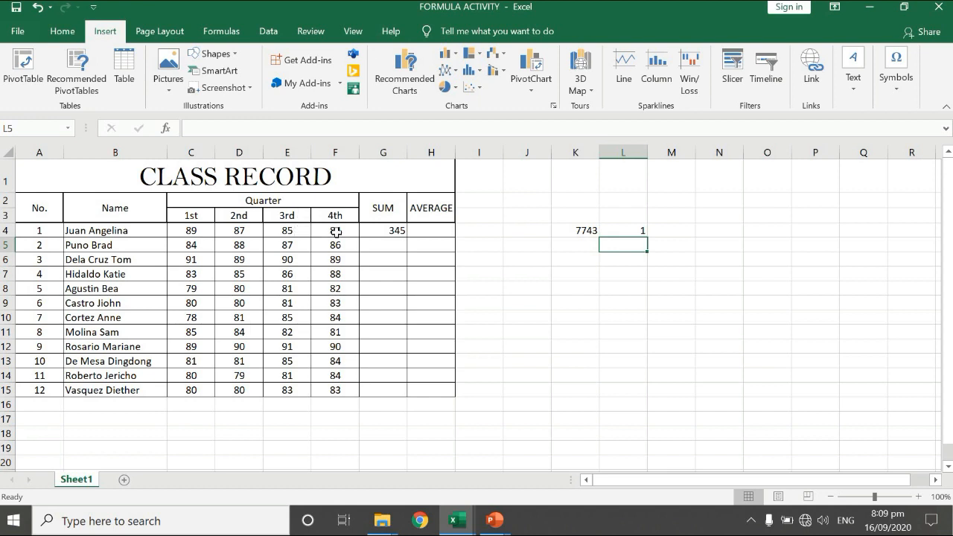
{"action": "left_click", "coordinate": [628, 232]}
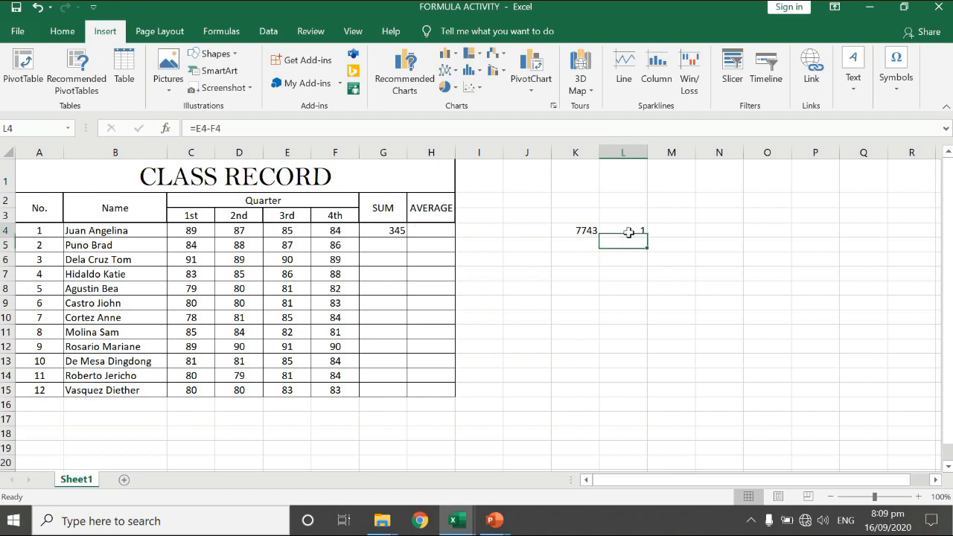
{"action": "left_click", "coordinate": [235, 128]}
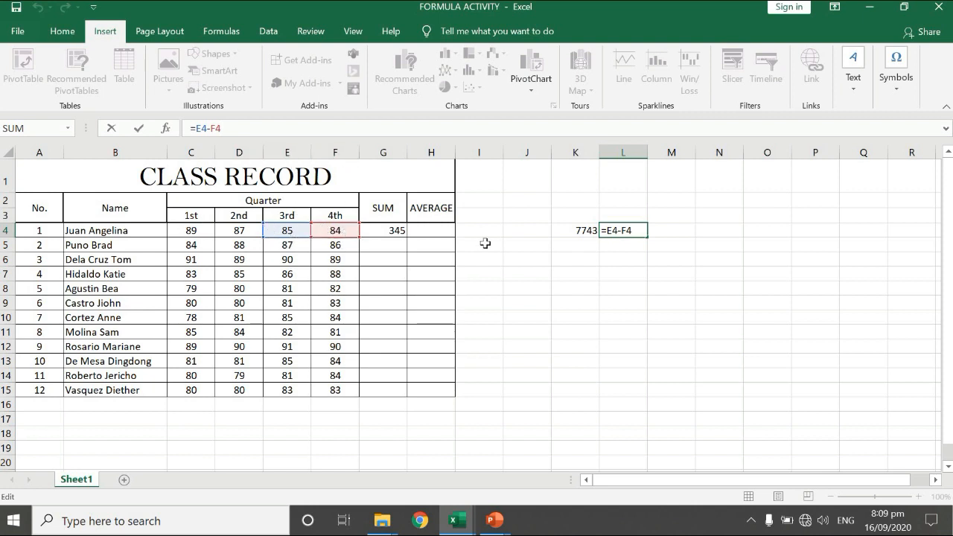
- Divide the last student's 1st quarter grade by the 2nd in M4 with =C15/D15, and inspect its referenced cells
{"action": "left_click", "coordinate": [677, 233]}
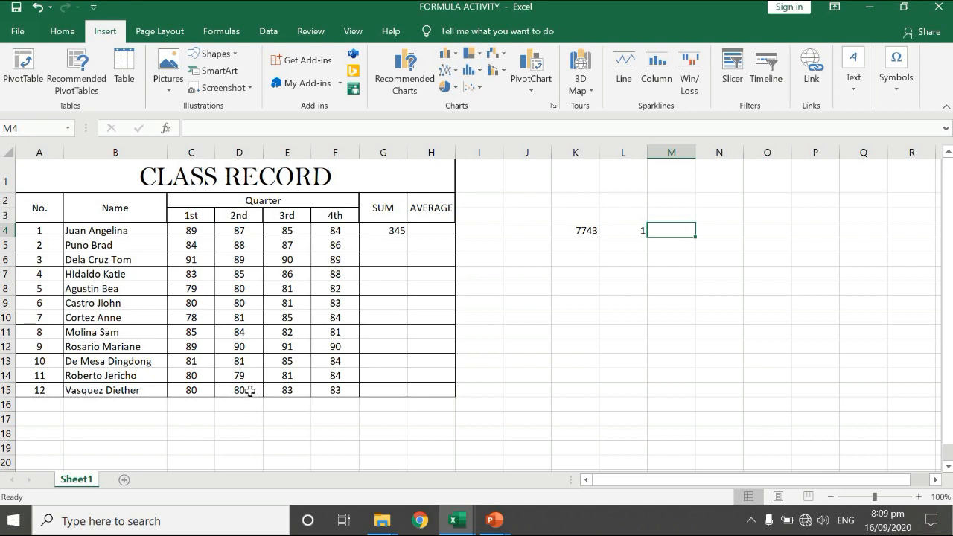
{"action": "left_click", "coordinate": [401, 128]}
{"action": "type", "text": "="}
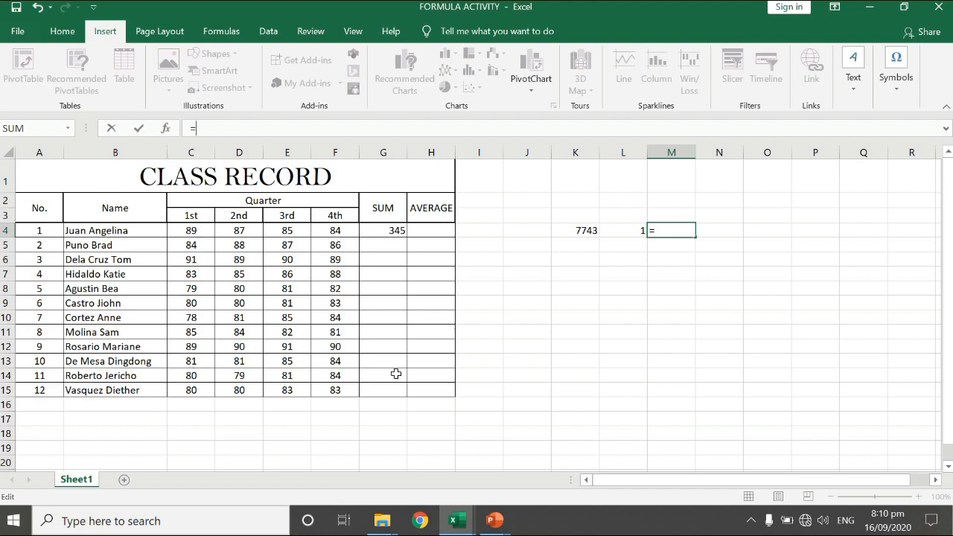
{"action": "type", "text": "c"}
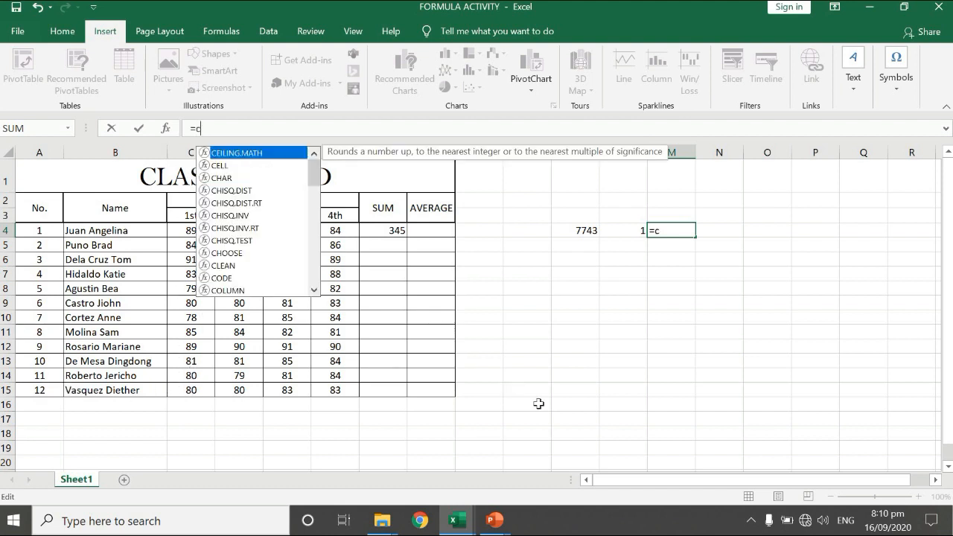
{"action": "type", "text": "15"}
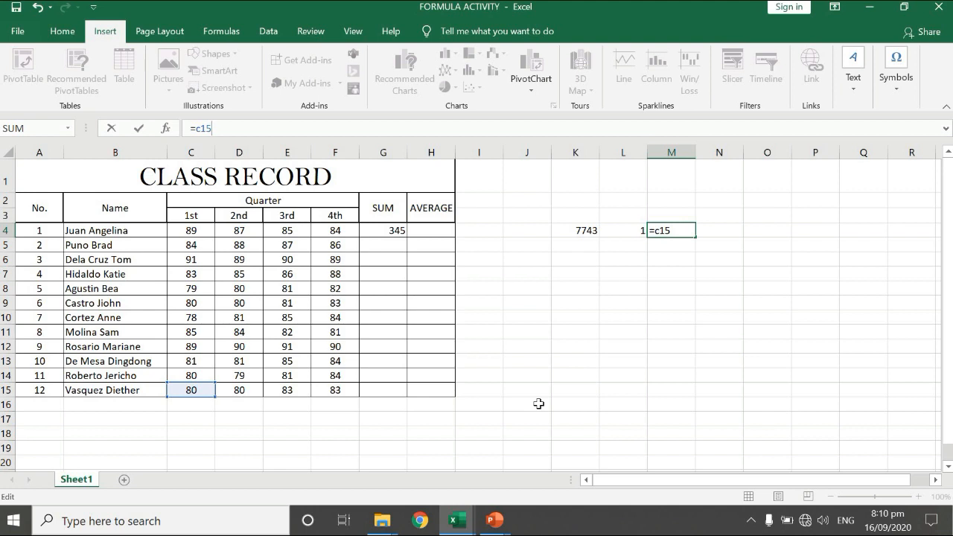
{"action": "type", "text": "/"}
{"action": "type", "text": "d15"}
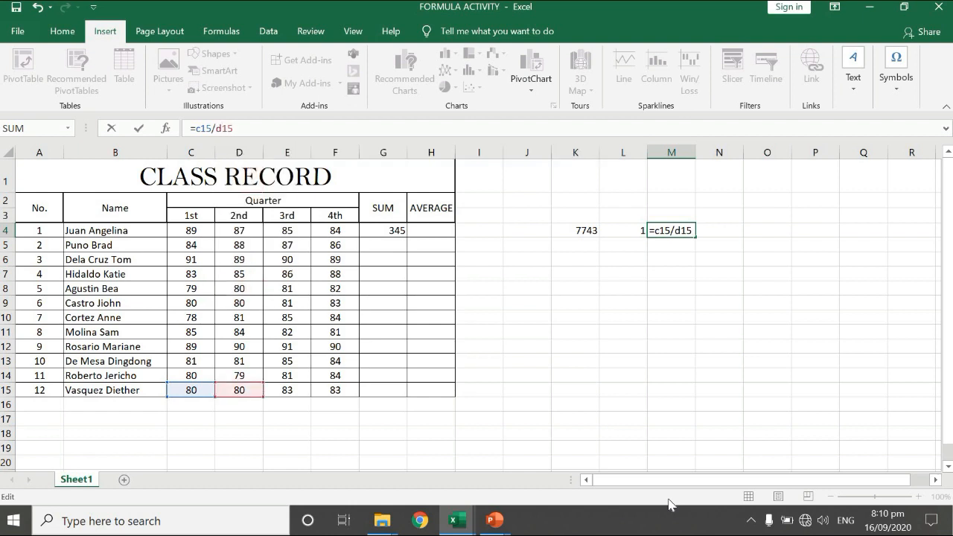
{"action": "key", "text": "Return"}
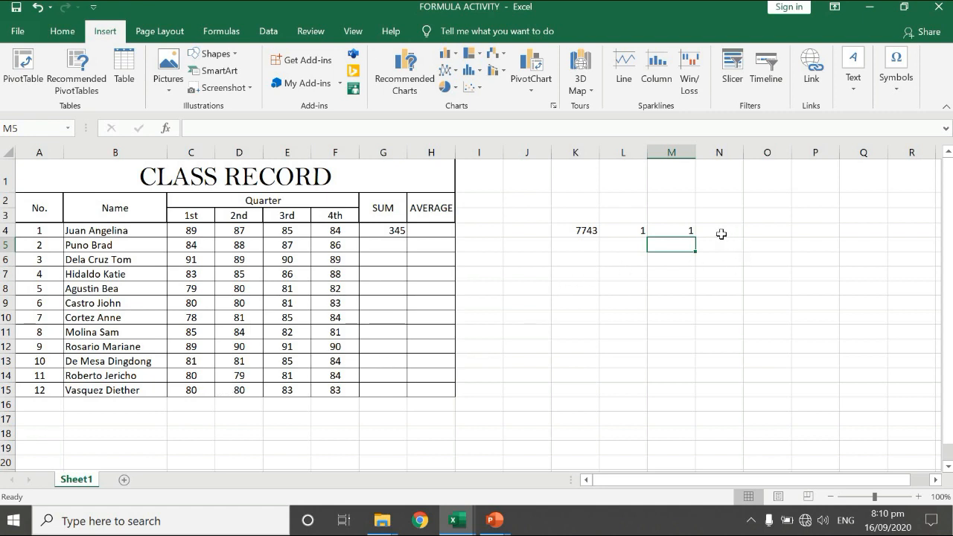
{"action": "left_click", "coordinate": [676, 231]}
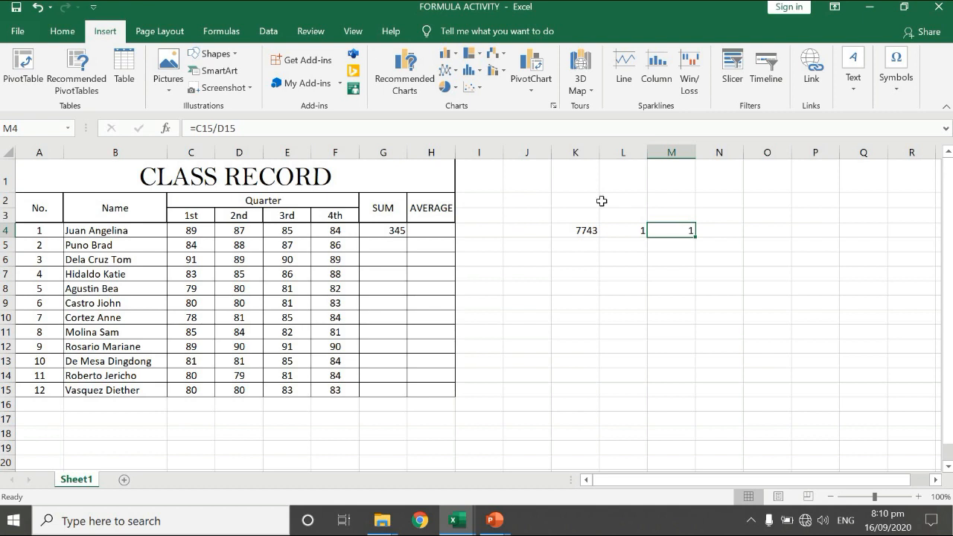
{"action": "left_click", "coordinate": [251, 128]}
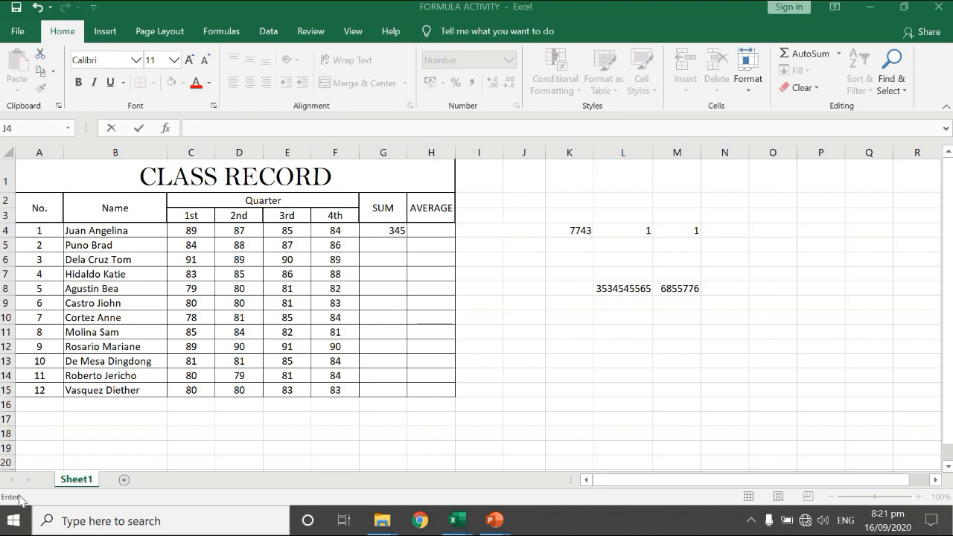
- Enter the value 56557765.5765 in J4 and widen column J to fit the long number
{"action": "left_click", "coordinate": [523, 229]}
{"action": "type", "text": "56"}
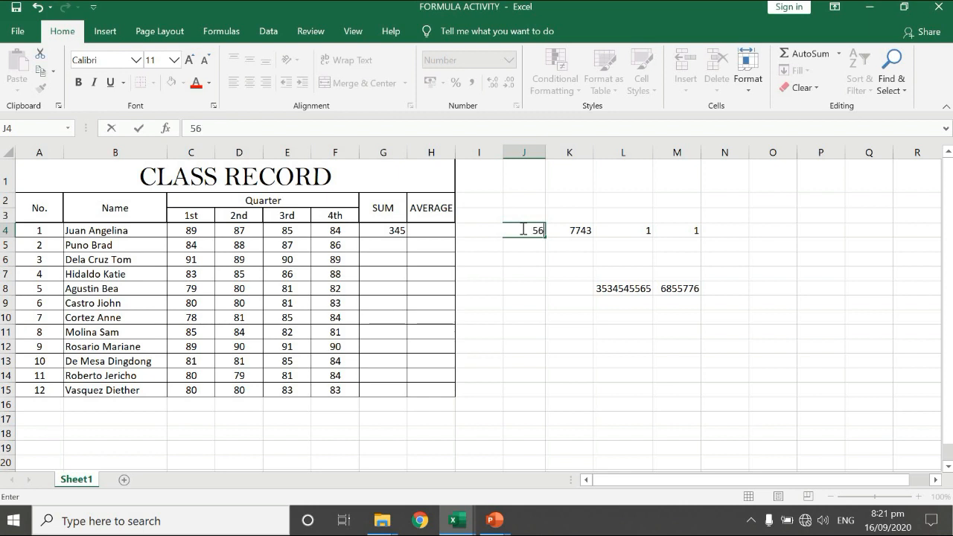
{"action": "type", "text": "557765.5765"}
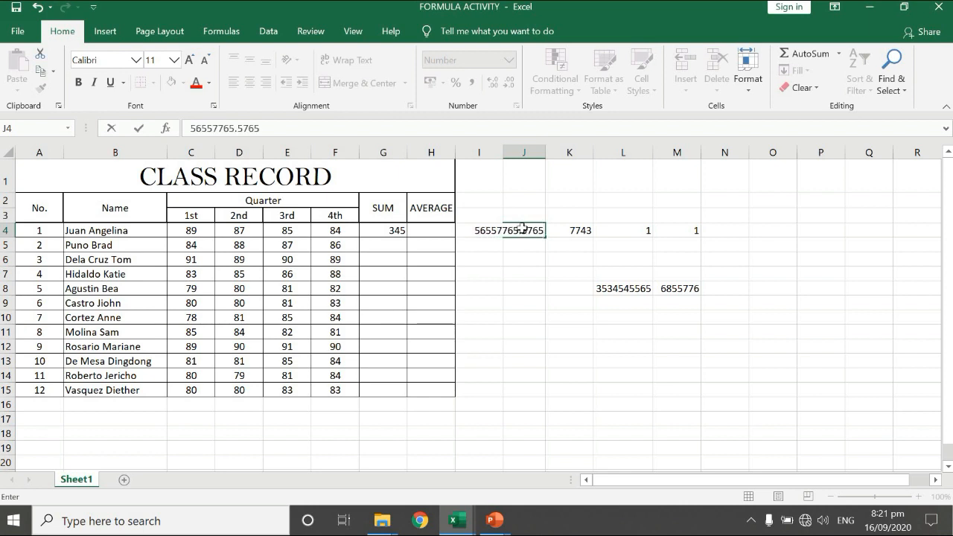
{"action": "key", "text": "Return"}
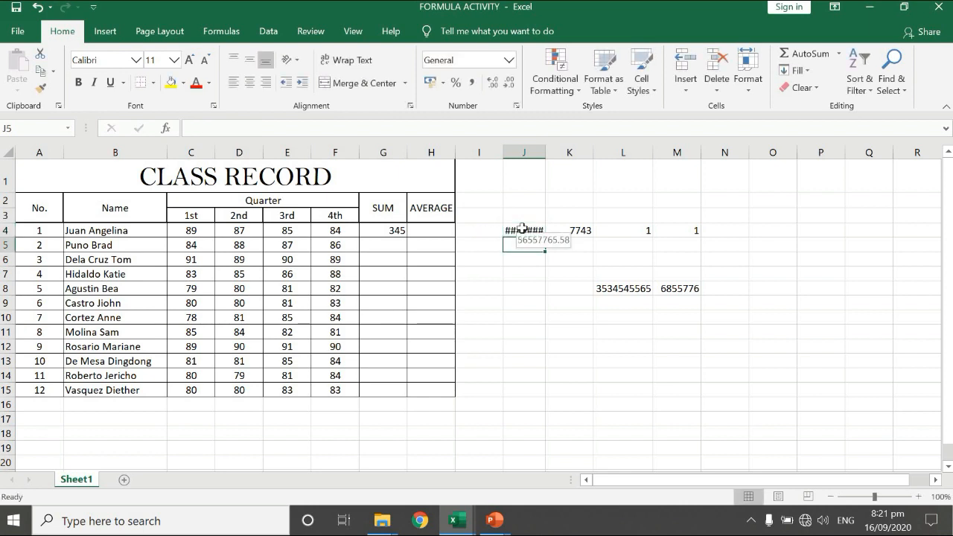
{"action": "left_click", "coordinate": [523, 231]}
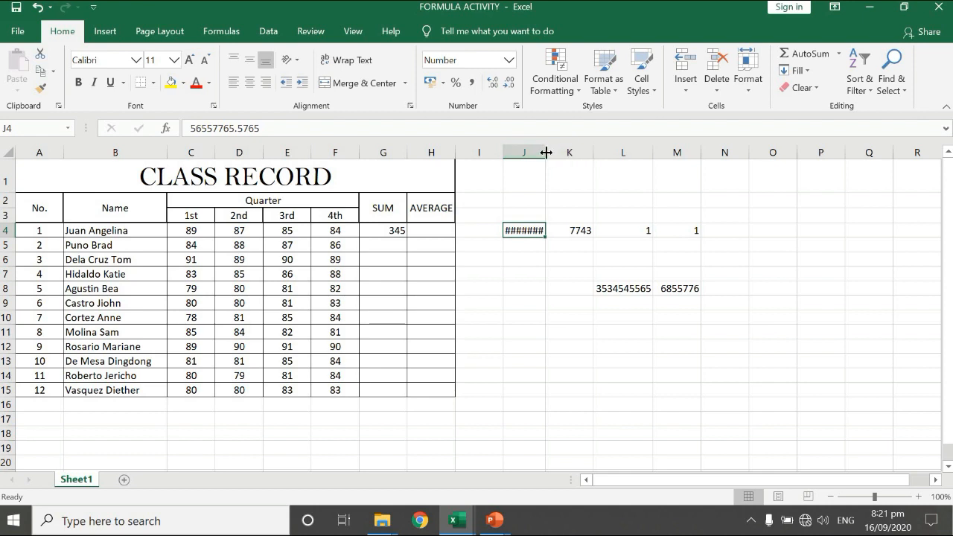
{"action": "left_click_drag", "start_coordinate": [546, 152], "coordinate": [584, 159]}
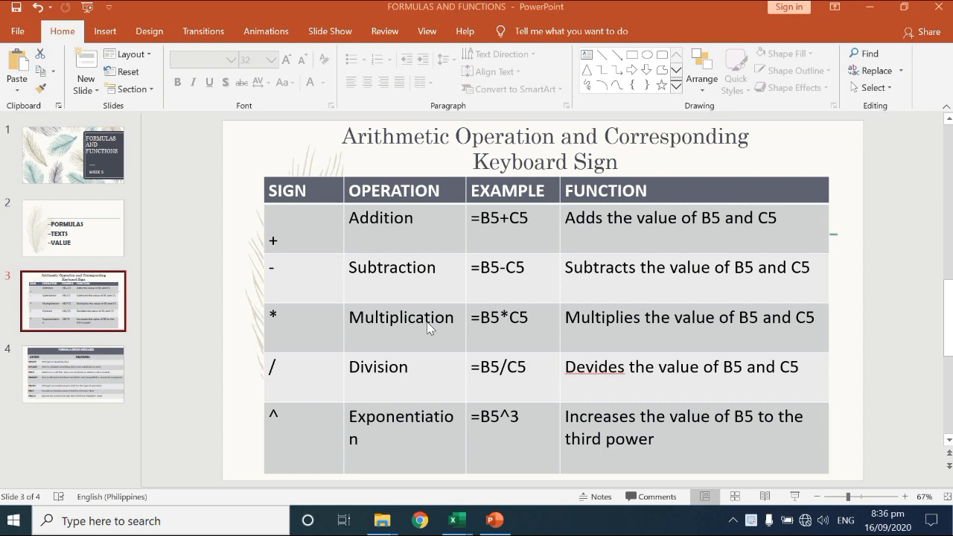
- Present the FORMULAS AND FUNCTIONS slides in PowerPoint and advance to the table of formula error messages
{"action": "key", "text": "F5"}
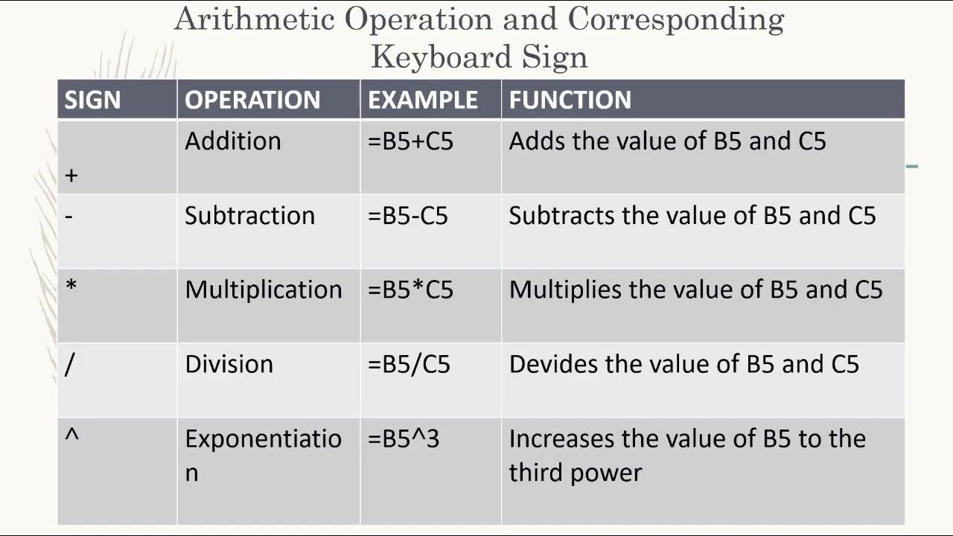
{"action": "key", "text": "Right"}
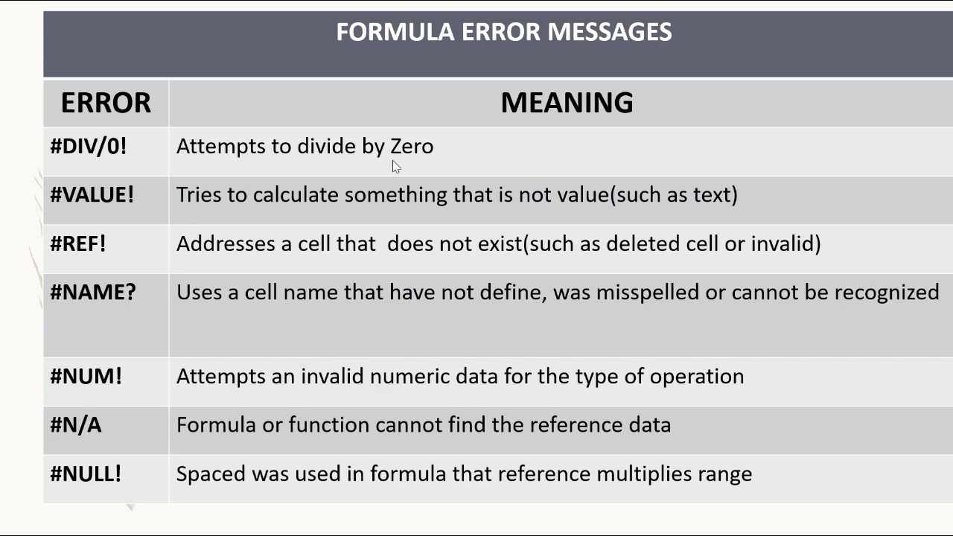
- Switch to the FORMULA ACTIVITY workbook in Excel and enter the divide-by-zero formula =C4/0 in J11
{"action": "key", "text": "super+Tab"}
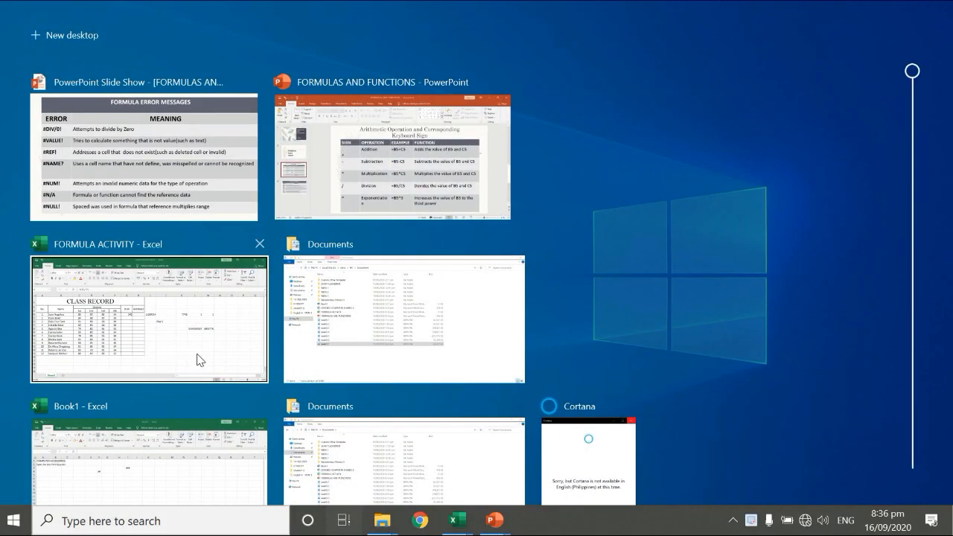
{"action": "left_click", "coordinate": [198, 360]}
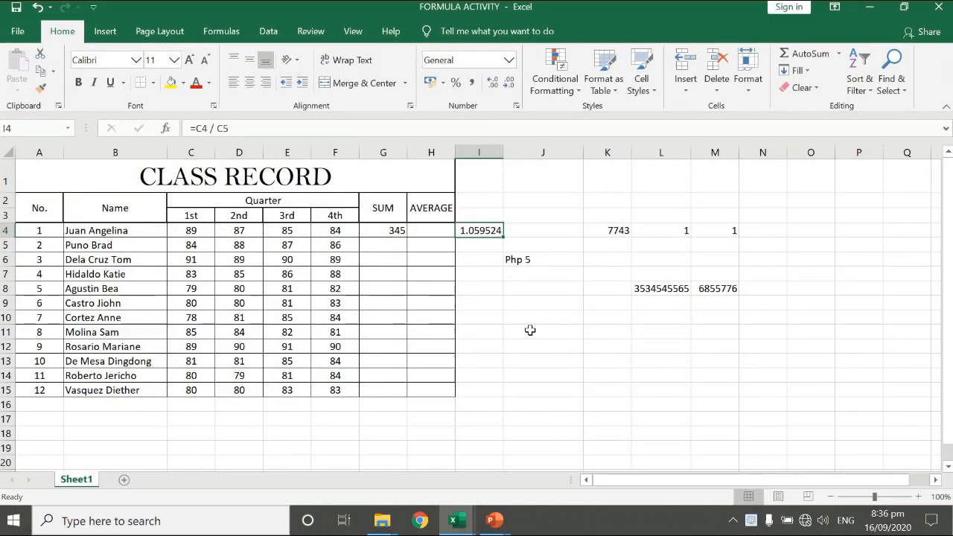
{"action": "left_click", "coordinate": [530, 330]}
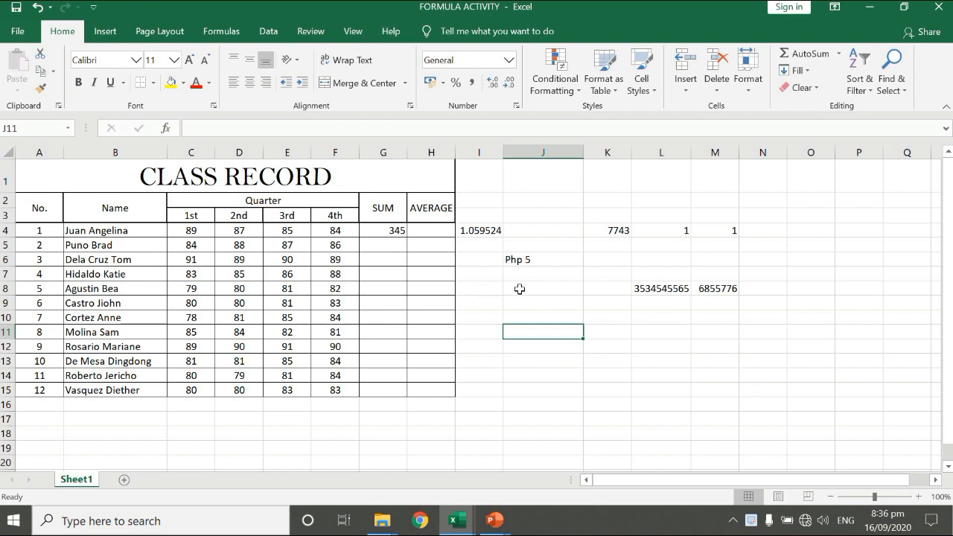
{"action": "type", "text": "=c4"}
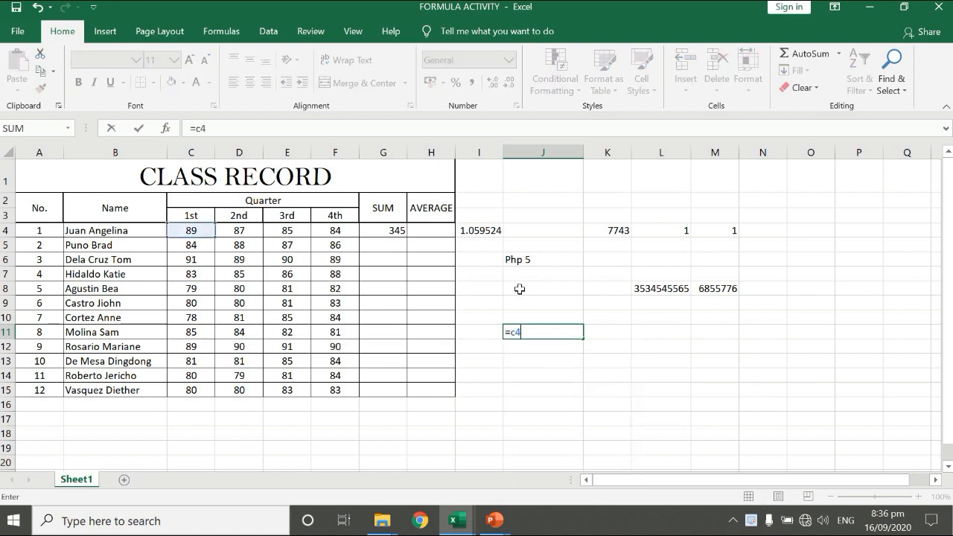
{"action": "type", "text": "/0"}
{"action": "key", "text": "Return"}
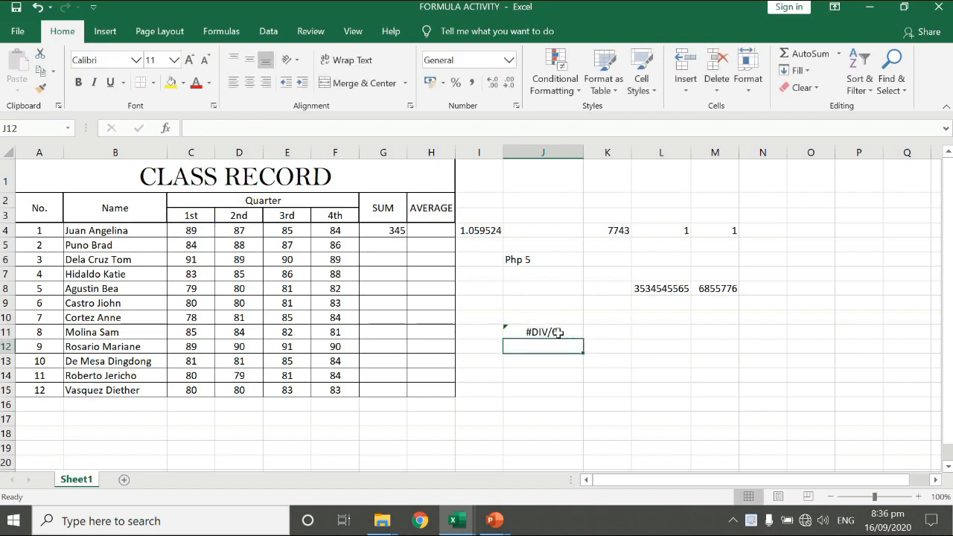
- Select the divide-by-zero result in J11, then switch to the PowerPoint slide show's table of formula error messages
{"action": "left_click", "coordinate": [558, 332]}
{"action": "mouse_move", "coordinate": [494, 527]}
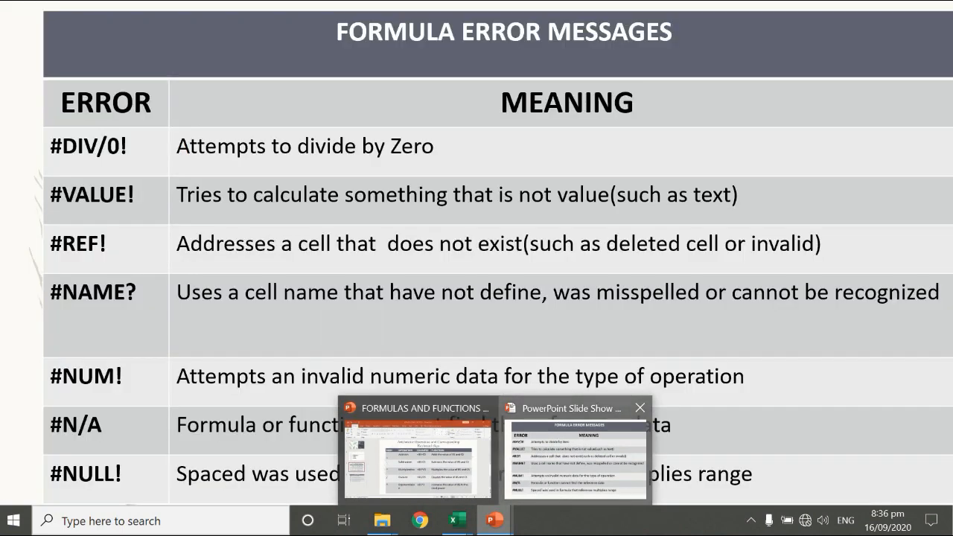
{"action": "left_click", "coordinate": [574, 458]}
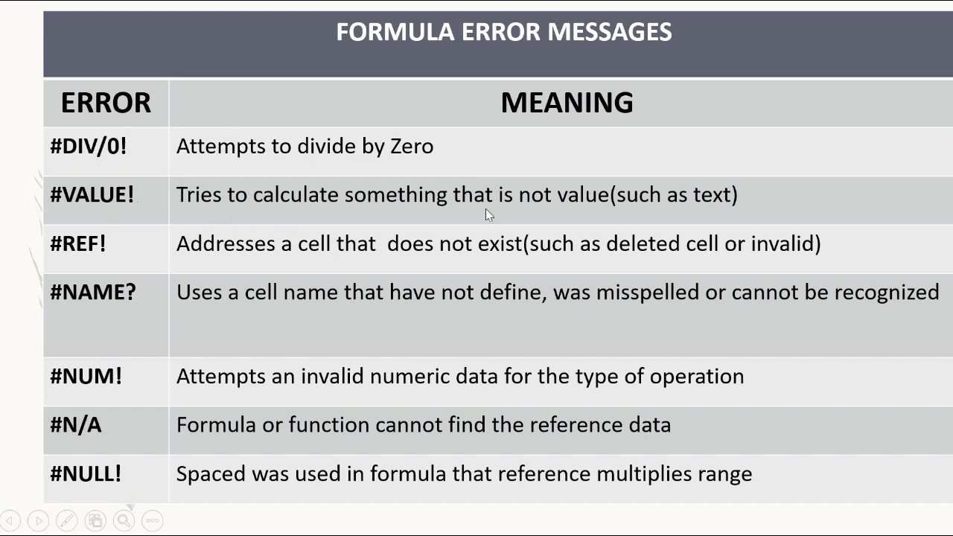
{"action": "key", "text": "super+Tab"}
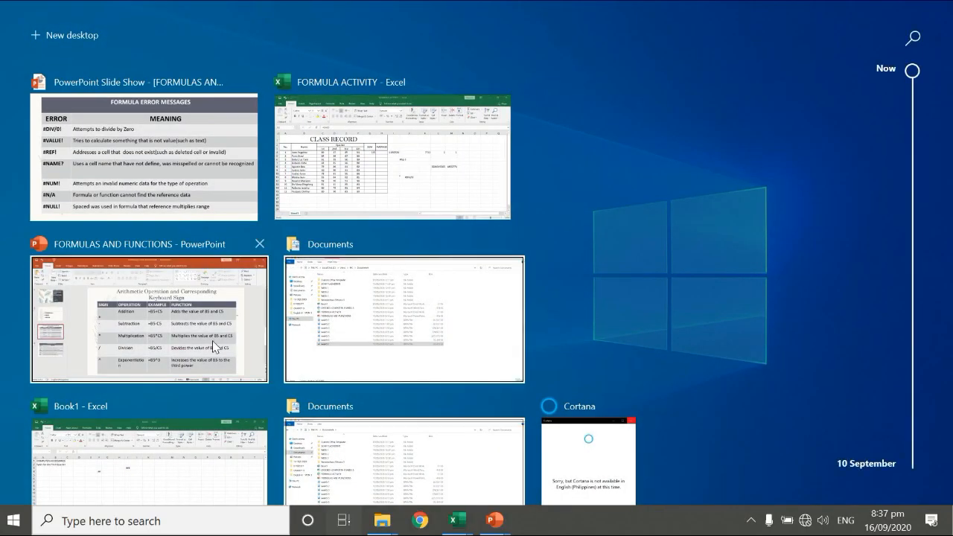
{"action": "left_click", "coordinate": [182, 481]}
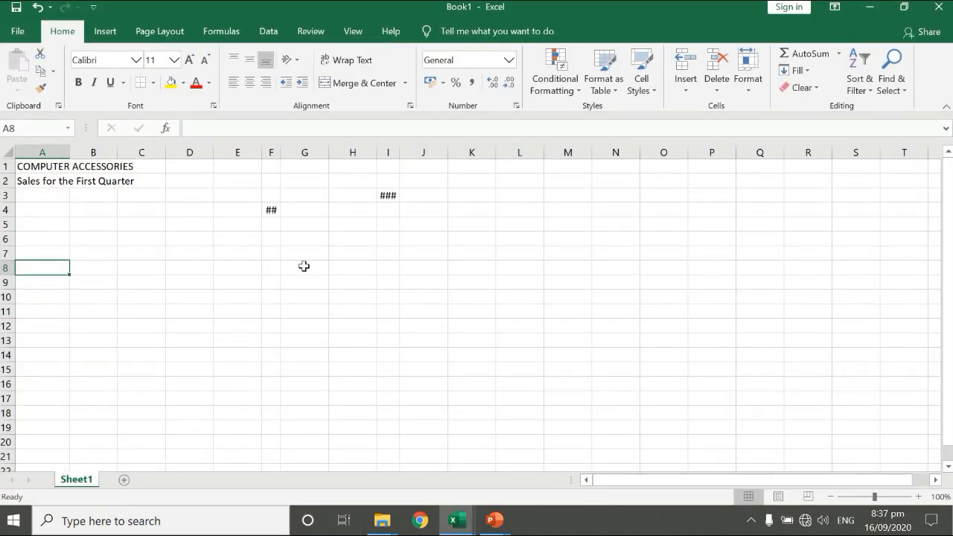
{"action": "left_click", "coordinate": [304, 266]}
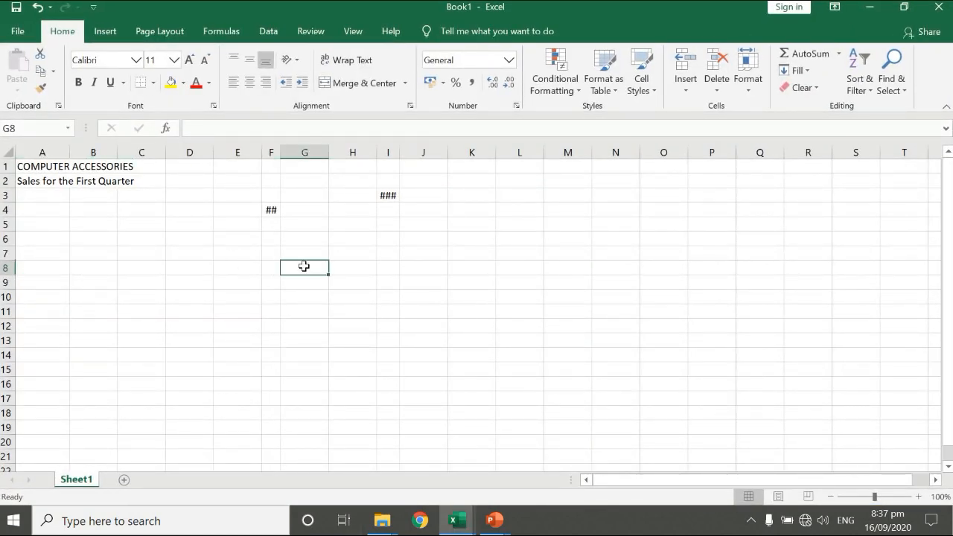
- Switch to the FORMULA ACTIVITY workbook in Excel and divide the last student's 1st quarter grade by the name cell in I15 with =C15/B15
{"action": "key", "text": "super+Tab"}
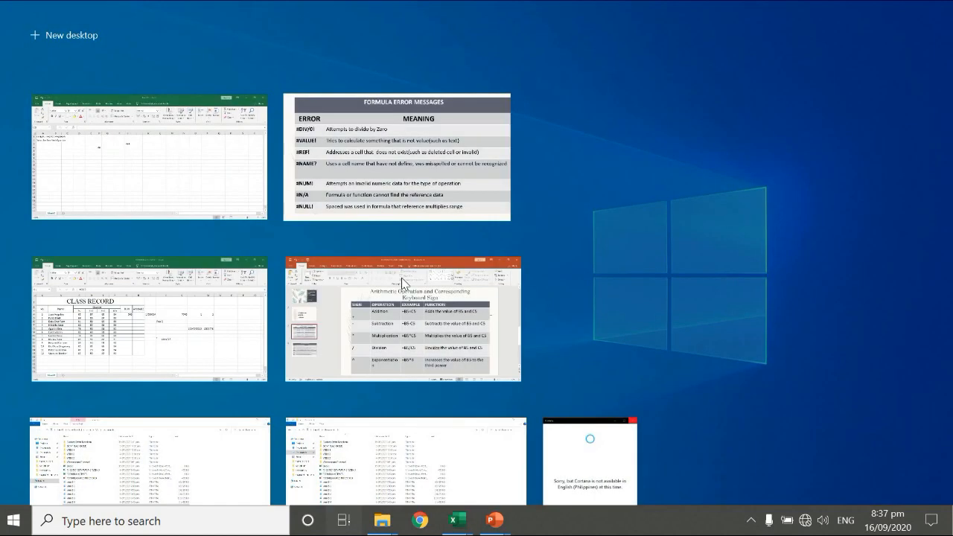
{"action": "left_click", "coordinate": [145, 324]}
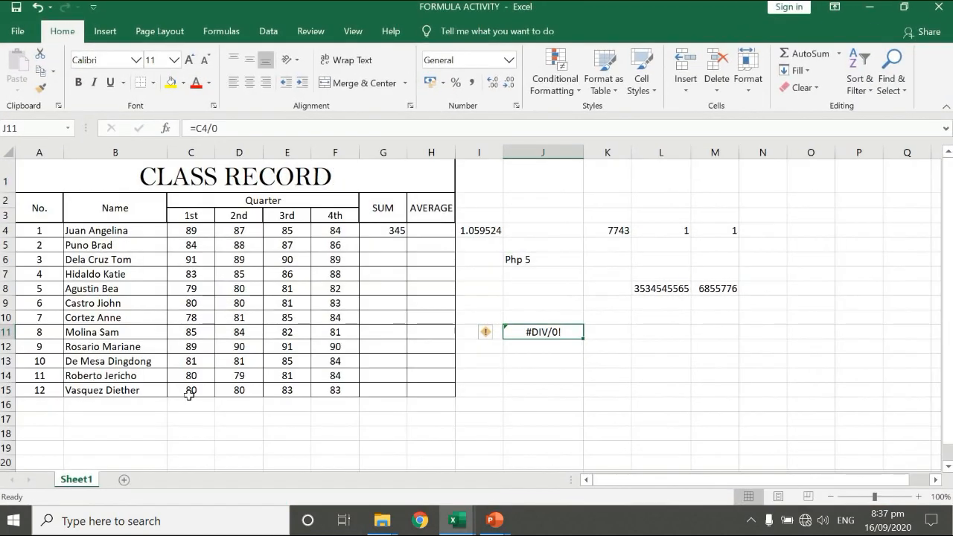
{"action": "left_click", "coordinate": [192, 393]}
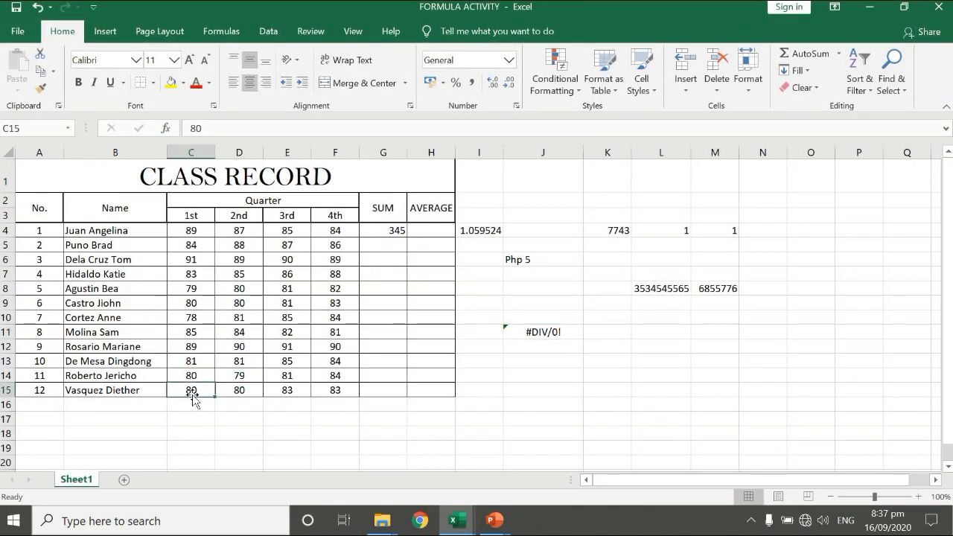
{"action": "left_click", "coordinate": [484, 390]}
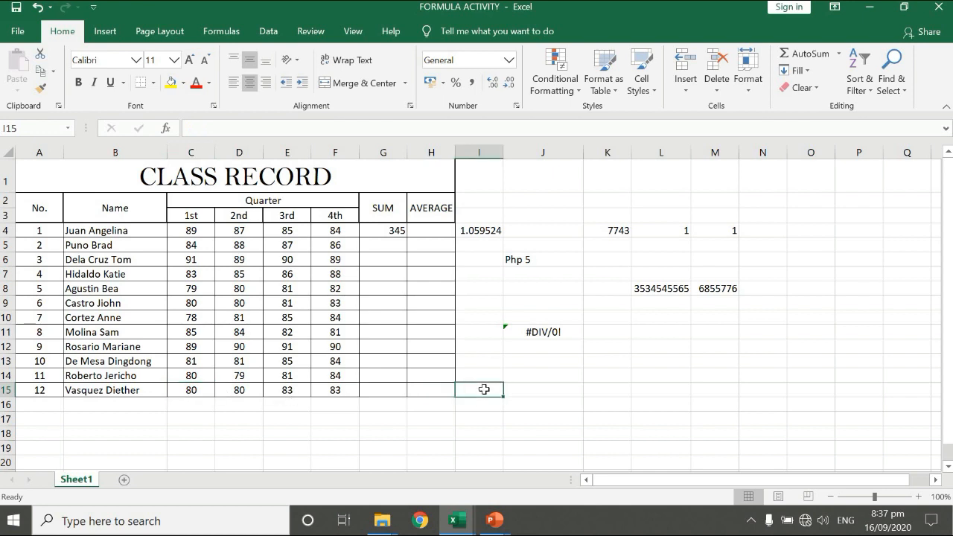
{"action": "type", "text": "=c1"}
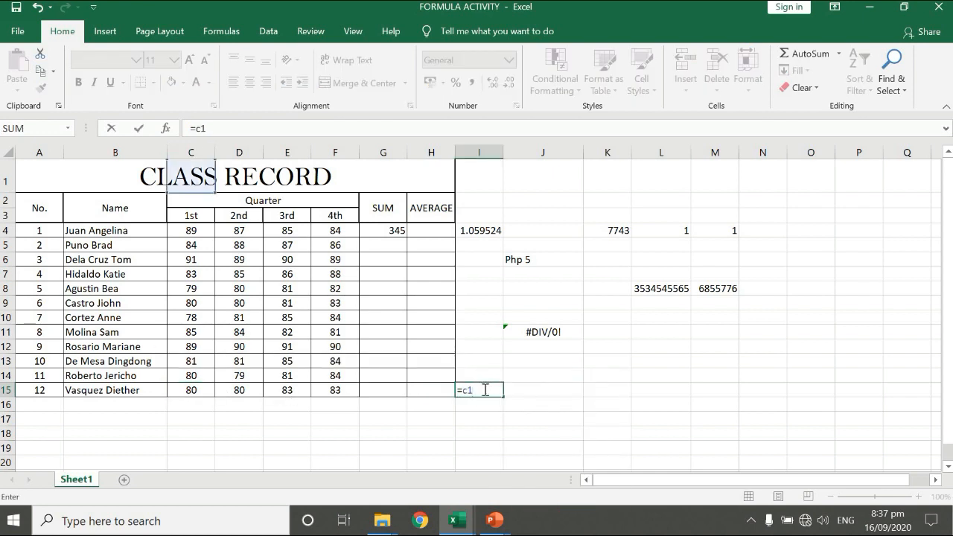
{"action": "type", "text": "5"}
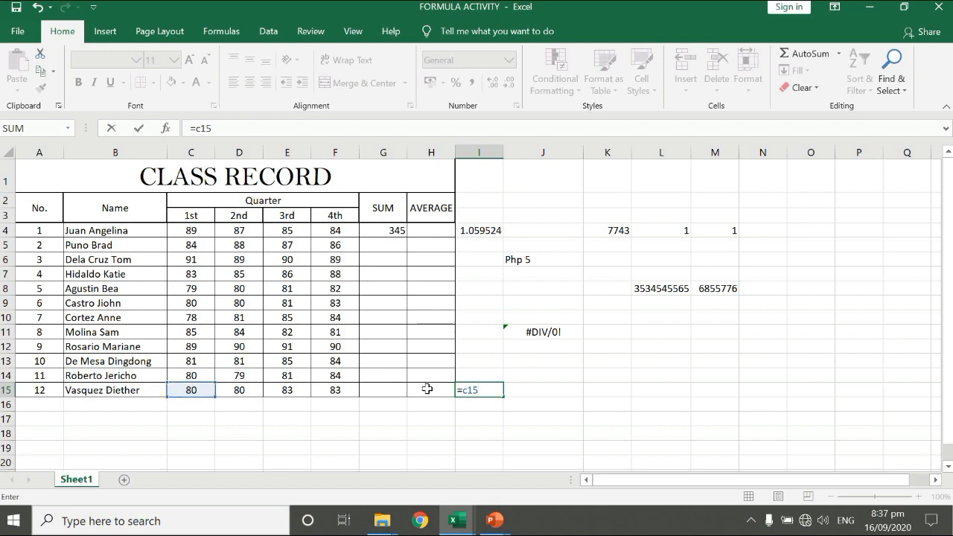
{"action": "type", "text": "/b15"}
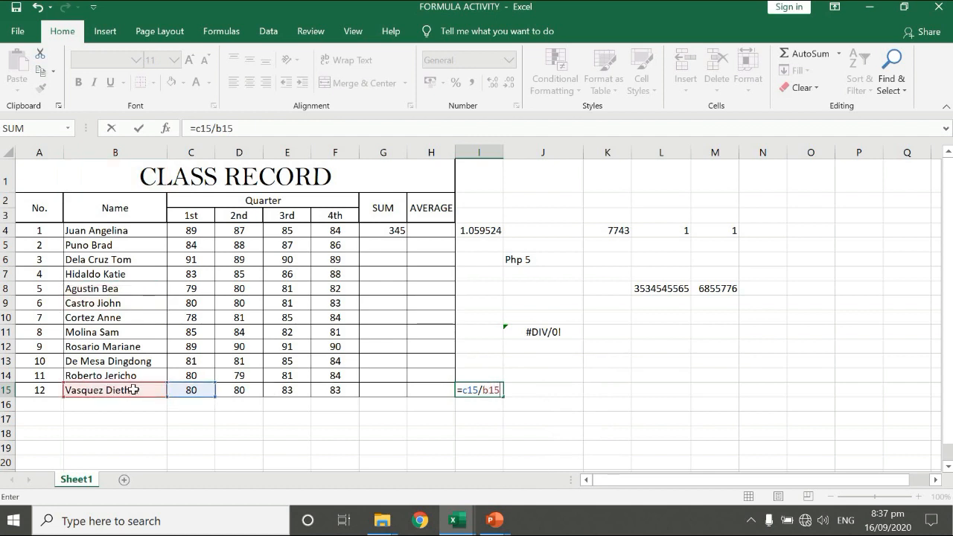
{"action": "key", "text": "Return"}
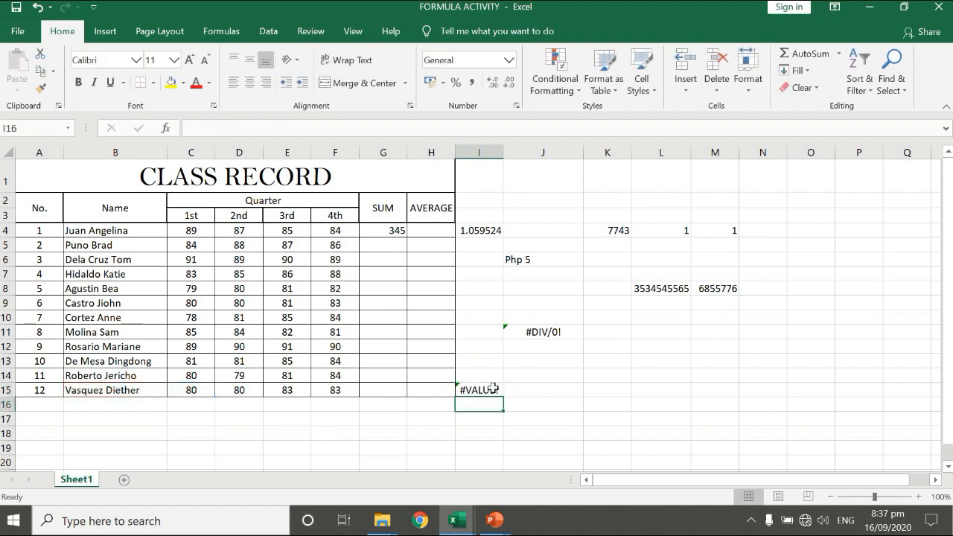
- Switch back to the PowerPoint slide show and read the meanings of the formula error messages
{"action": "left_click", "coordinate": [490, 523]}
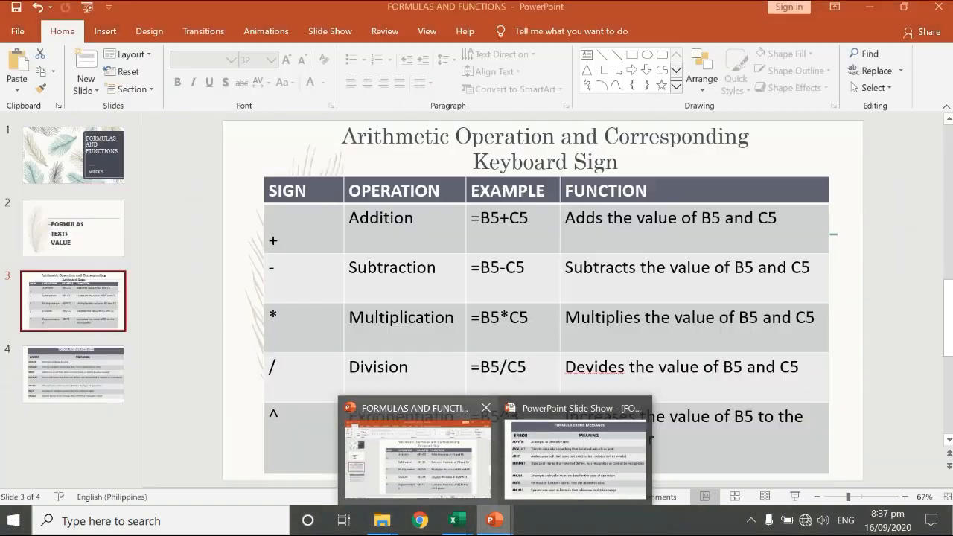
{"action": "left_click", "coordinate": [570, 458]}
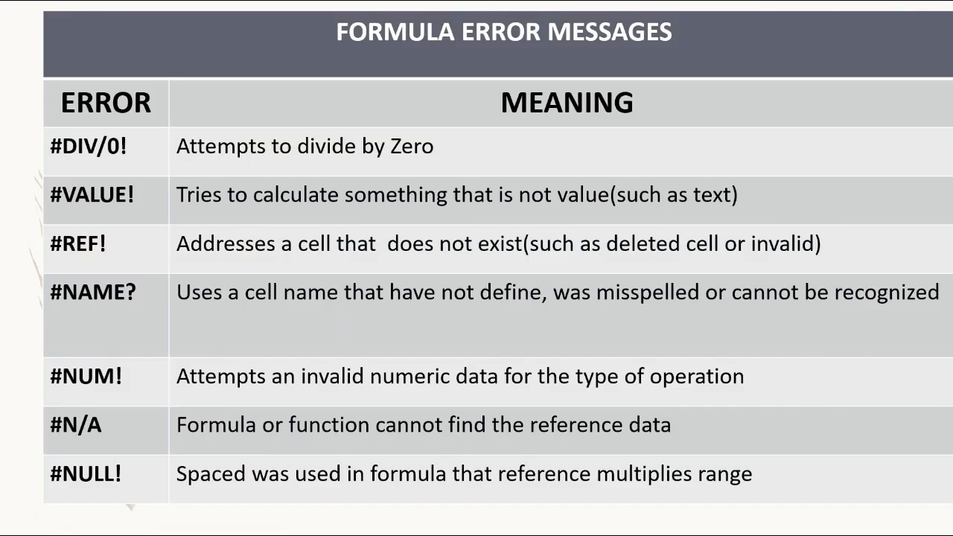
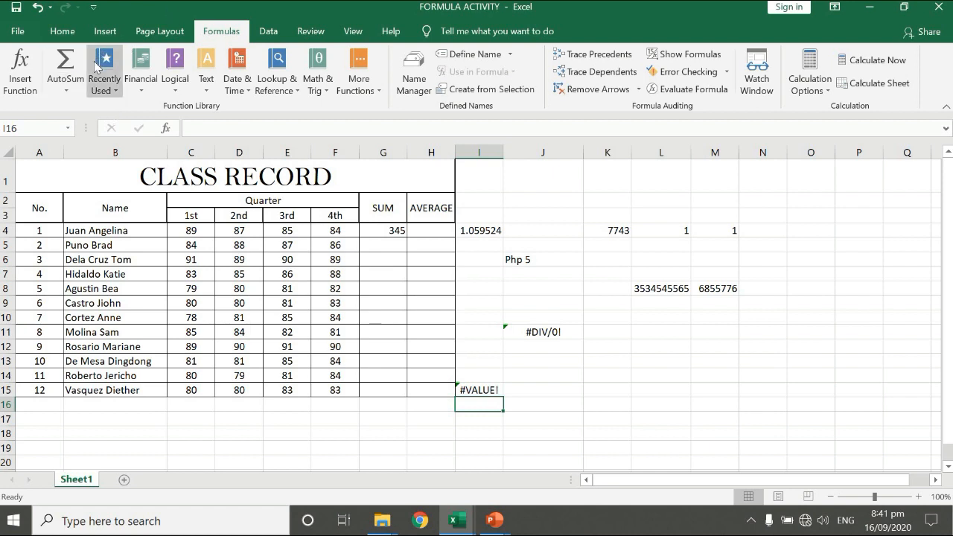
- Total the first student's four quarter grades in I16 with =SUM(C4:F4), and compare it with the formula in G4
{"action": "left_click", "coordinate": [67, 93]}
{"action": "left_click", "coordinate": [75, 110]}
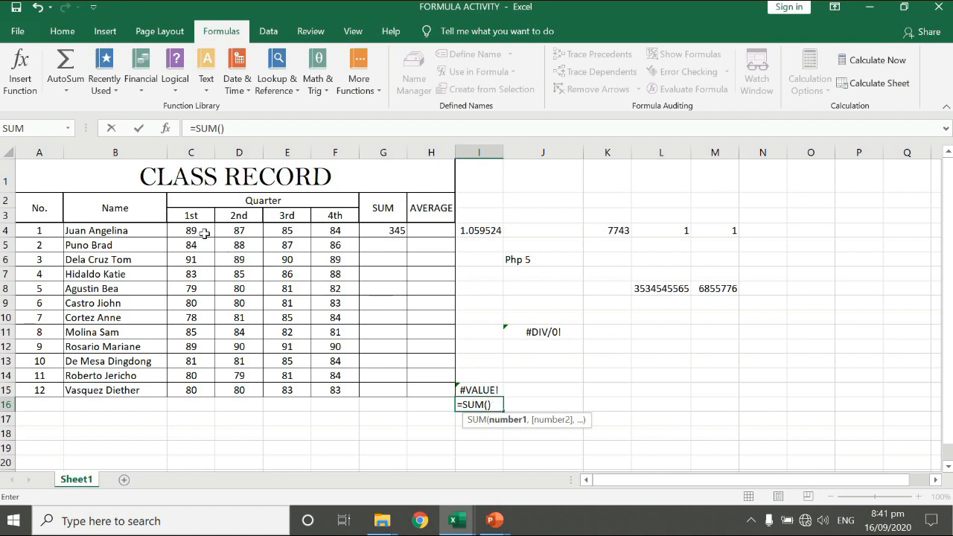
{"action": "left_click_drag", "start_coordinate": [201, 232], "coordinate": [328, 232]}
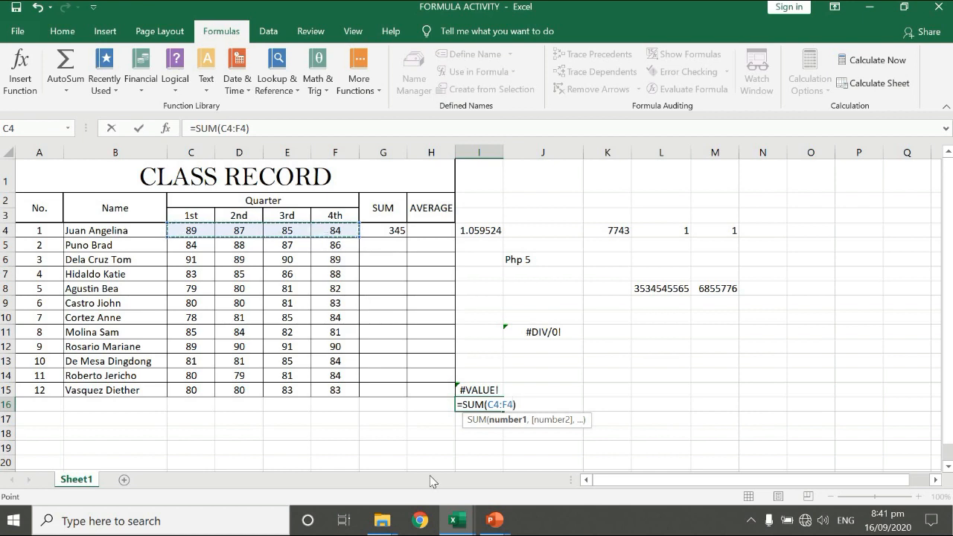
{"action": "key", "text": "Return"}
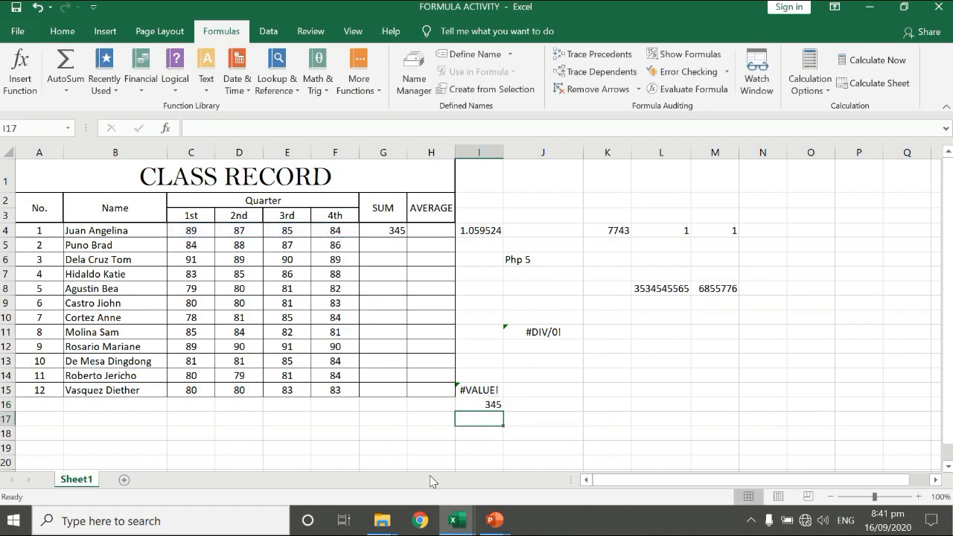
{"action": "left_click", "coordinate": [497, 404]}
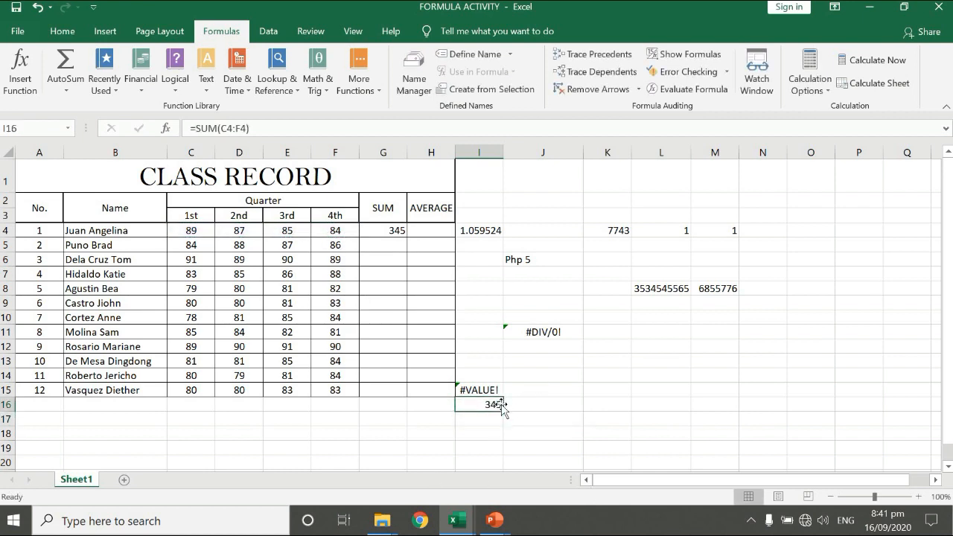
{"action": "left_click", "coordinate": [398, 235]}
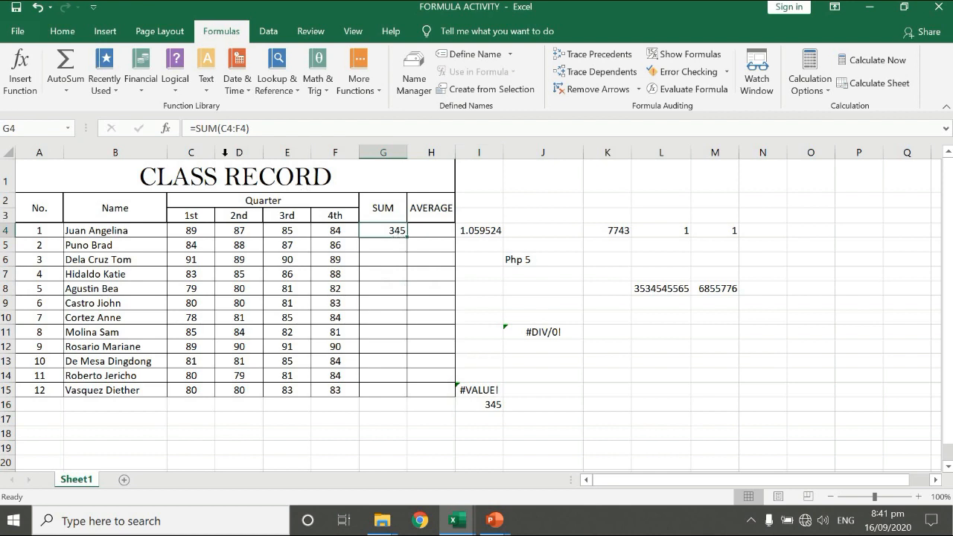
{"action": "left_click", "coordinate": [63, 31]}
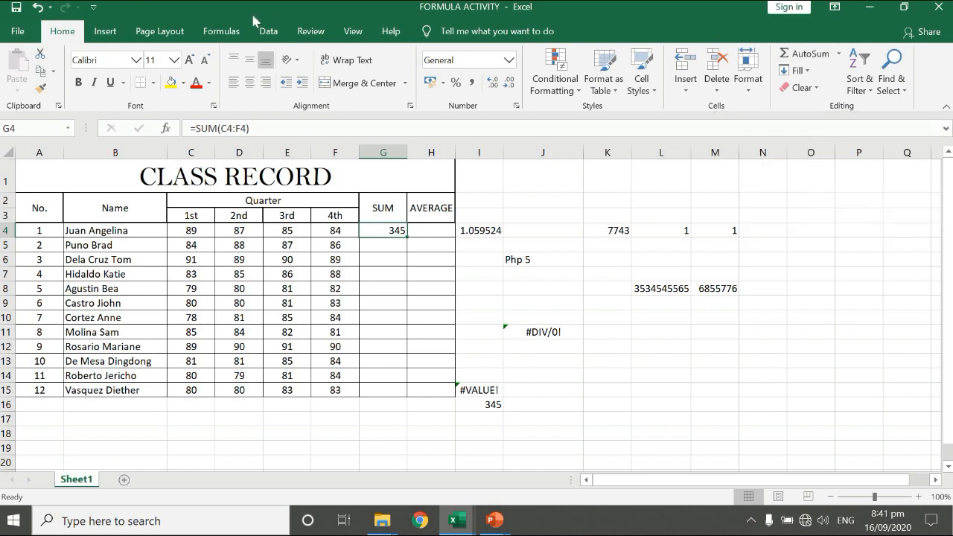
{"action": "left_click", "coordinate": [237, 34]}
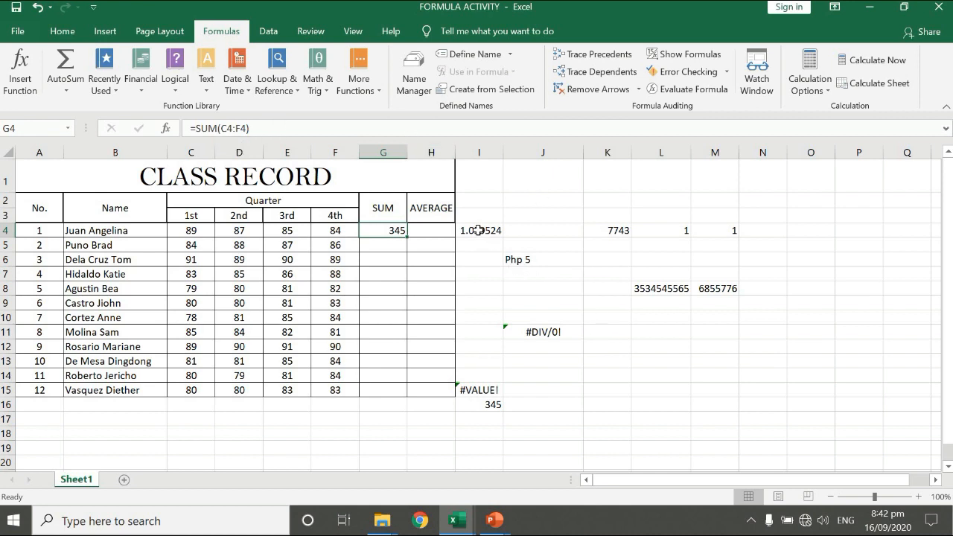
- Clear the practice entries in I4:M15 and the sum formulas in G4 and I16
{"action": "left_click_drag", "start_coordinate": [483, 231], "coordinate": [718, 400]}
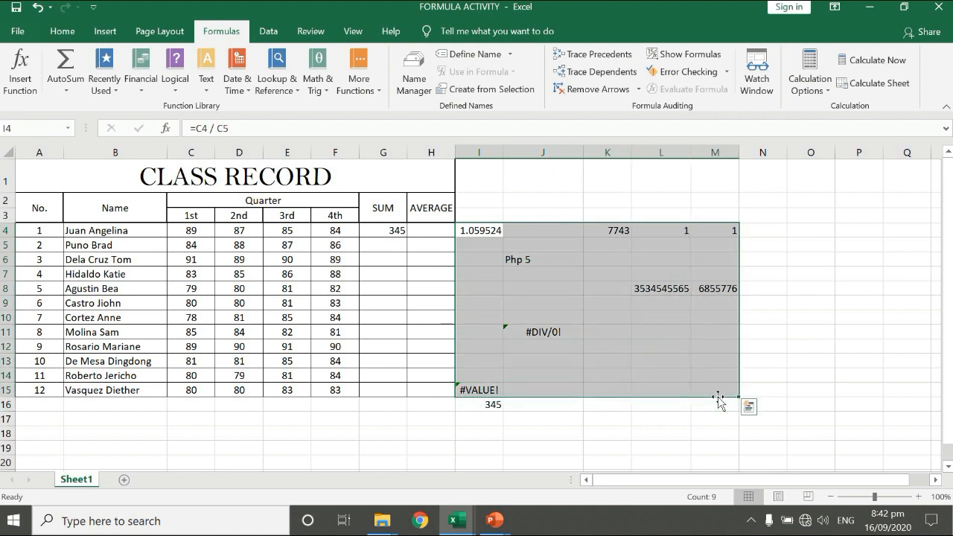
{"action": "key", "text": "Delete"}
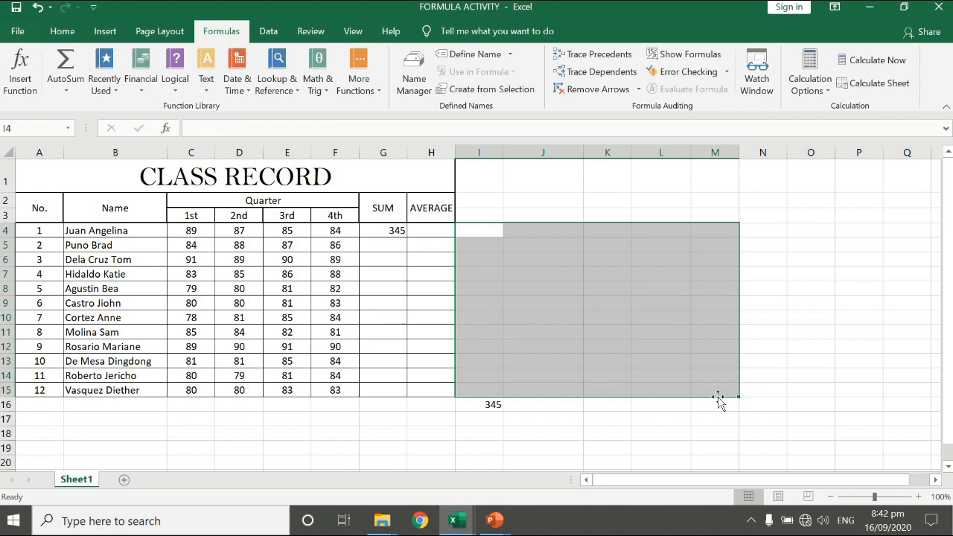
{"action": "left_click", "coordinate": [900, 277]}
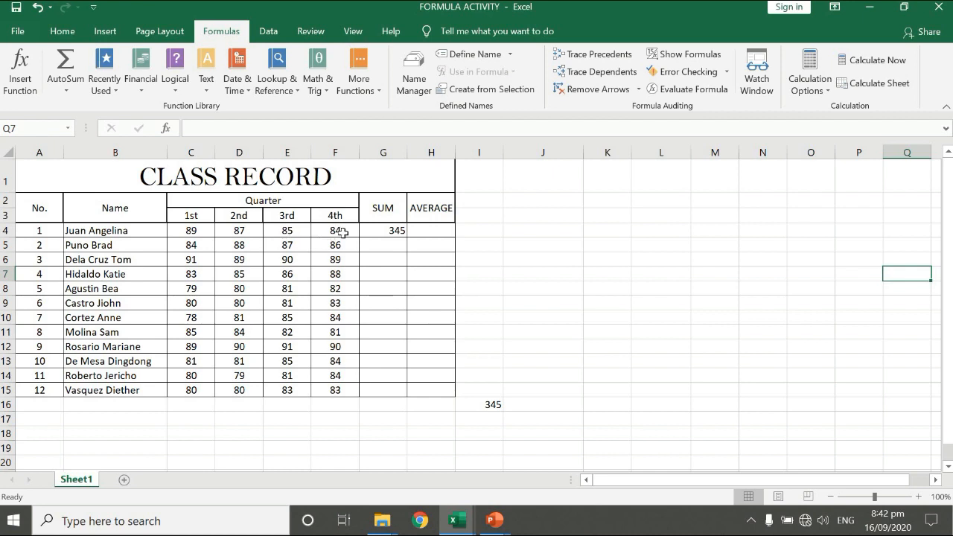
{"action": "left_click", "coordinate": [393, 232]}
{"action": "key", "text": "BackSpace"}
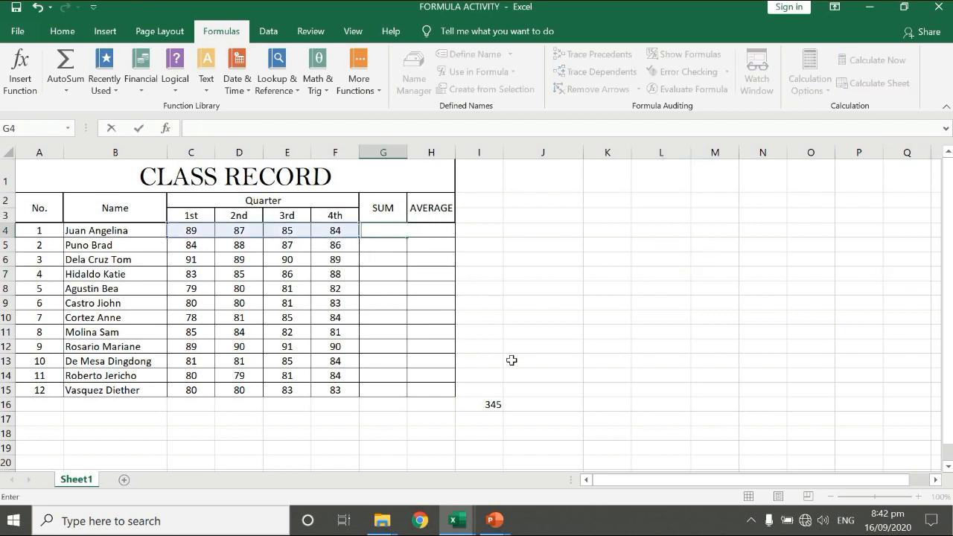
{"action": "left_click", "coordinate": [482, 405]}
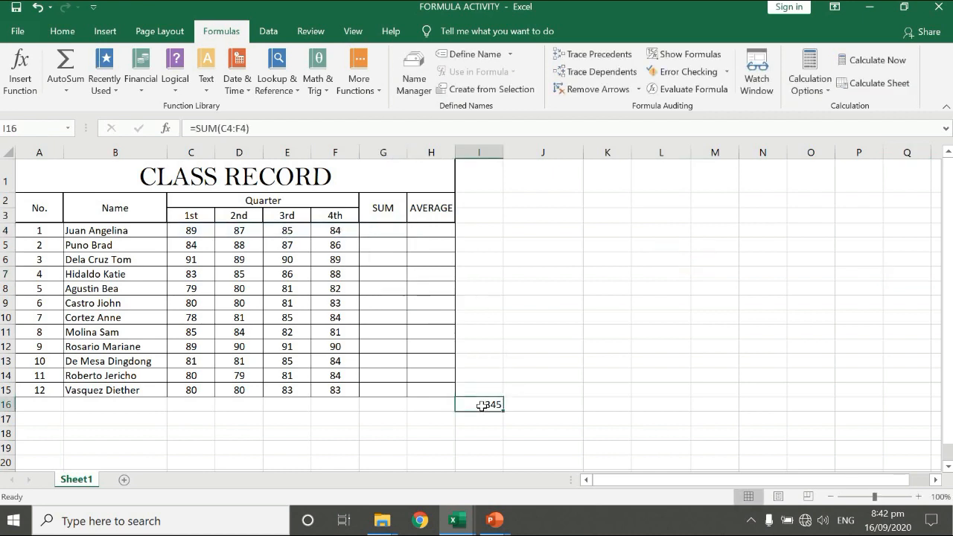
{"action": "key", "text": "Delete"}
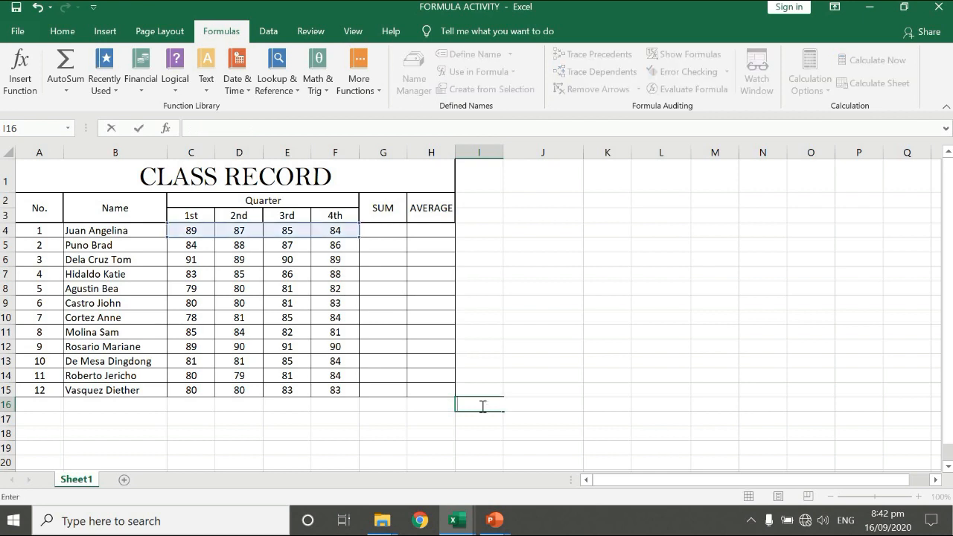
{"action": "left_click", "coordinate": [525, 276]}
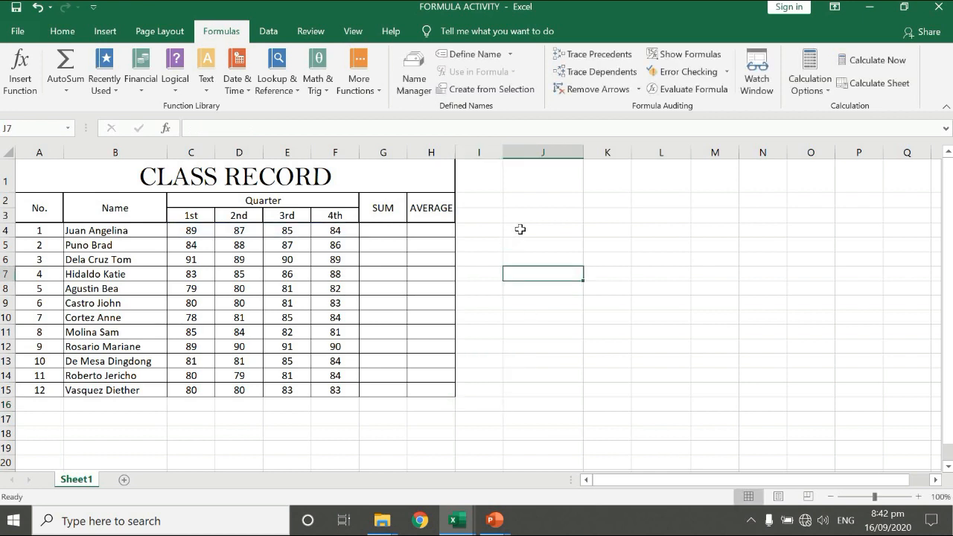
- Total the first student's four quarter grades in G4 with =SUM(C4:F4), and check the entered formula
{"action": "left_click", "coordinate": [520, 229]}
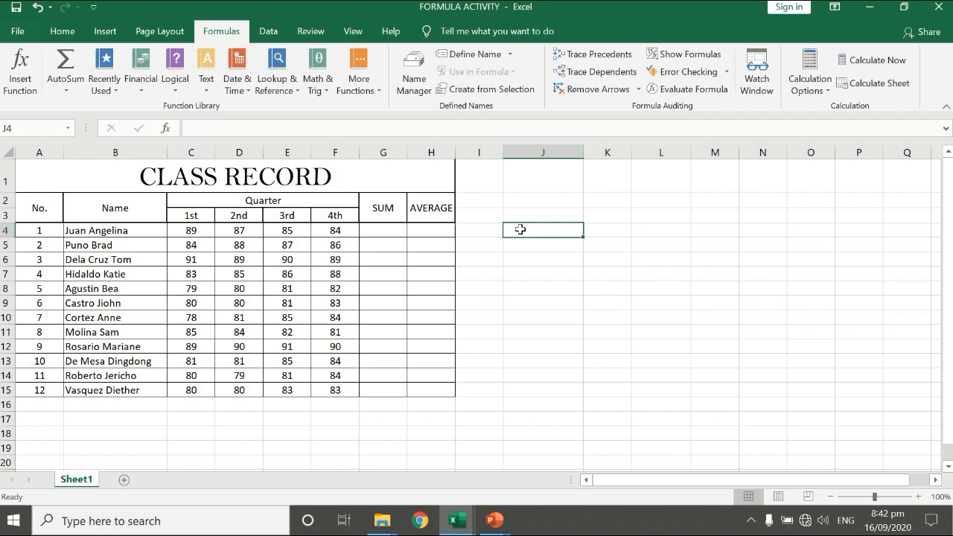
{"action": "left_click", "coordinate": [386, 230]}
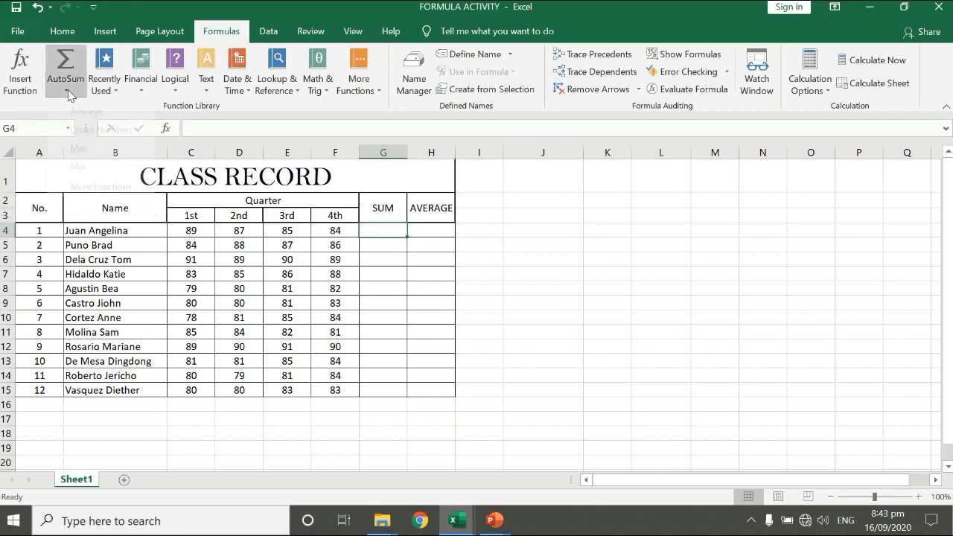
{"action": "left_click", "coordinate": [66, 90]}
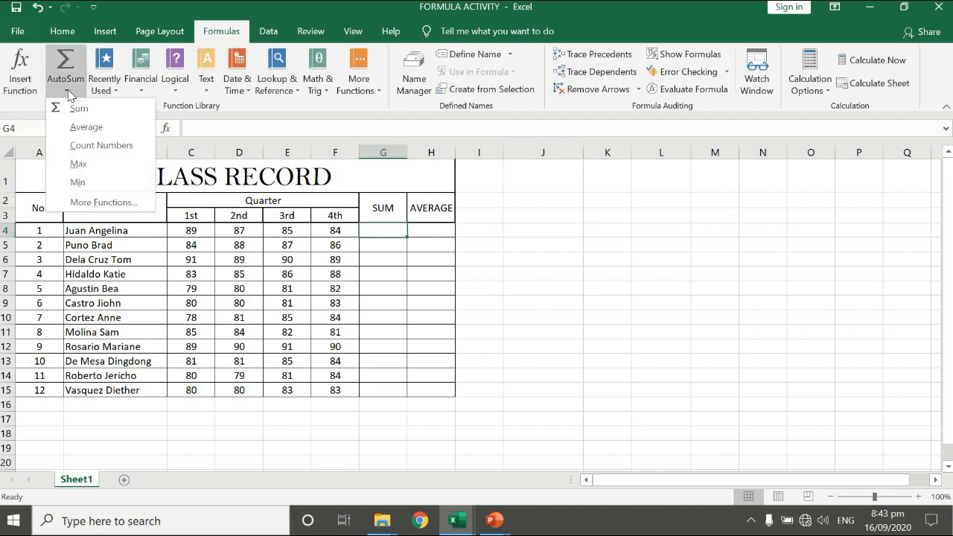
{"action": "left_click", "coordinate": [389, 229]}
{"action": "left_click", "coordinate": [300, 130]}
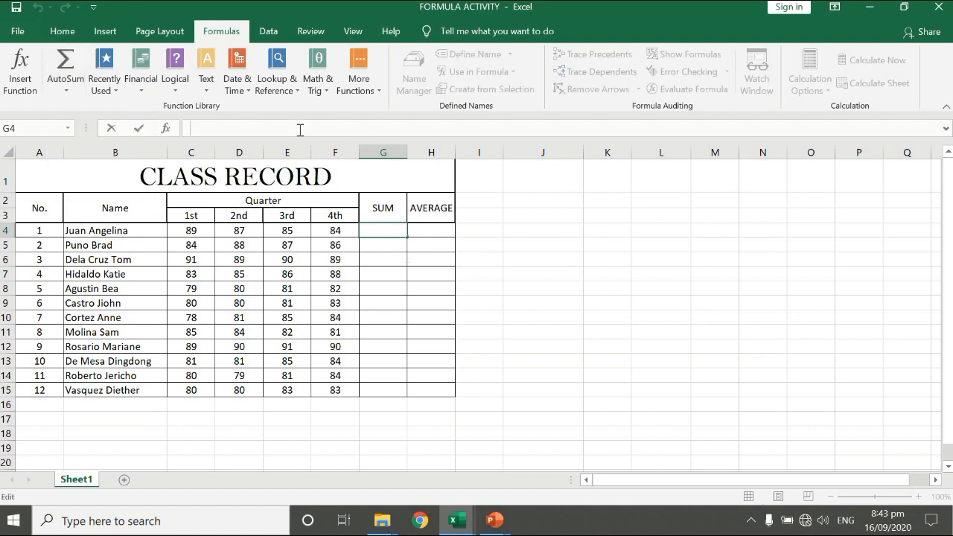
{"action": "type", "text": "=sum"}
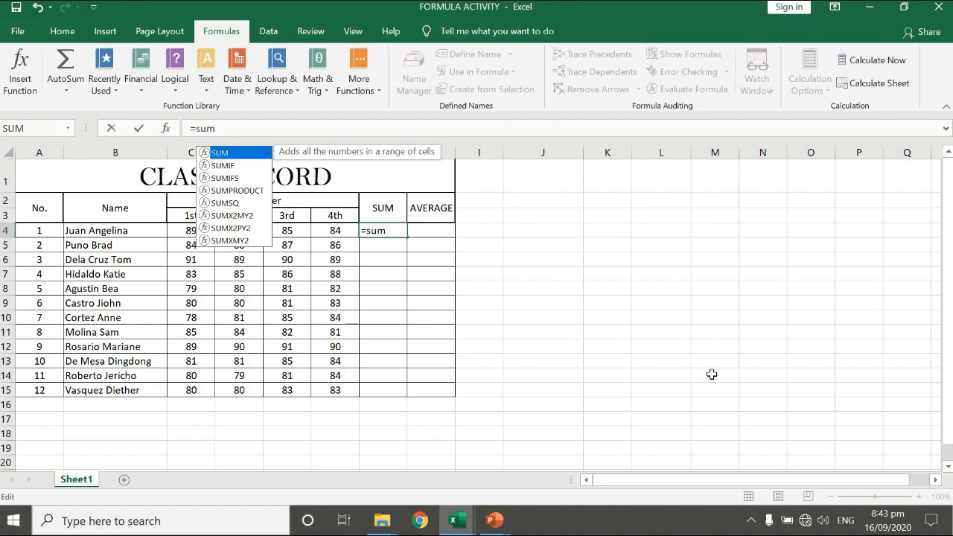
{"action": "type", "text": "("}
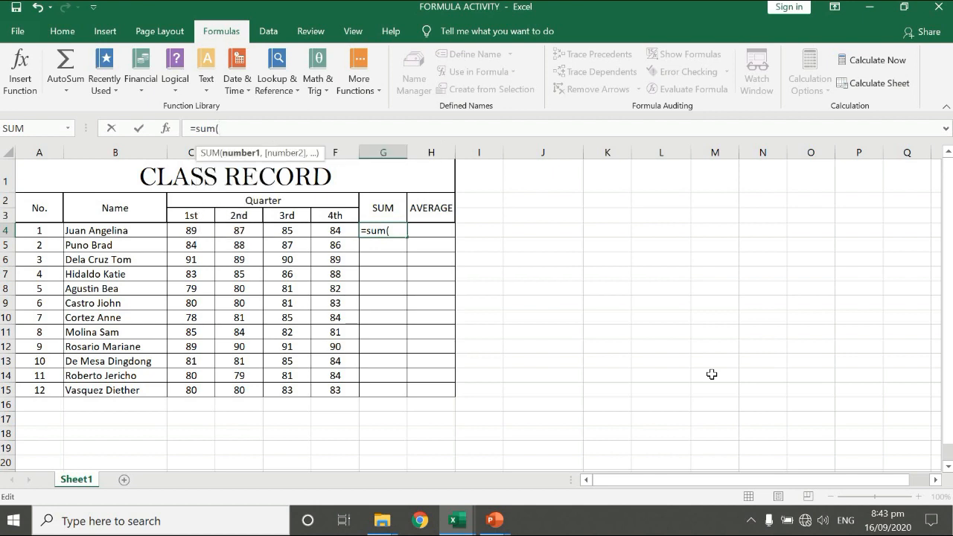
{"action": "type", "text": "c4:"}
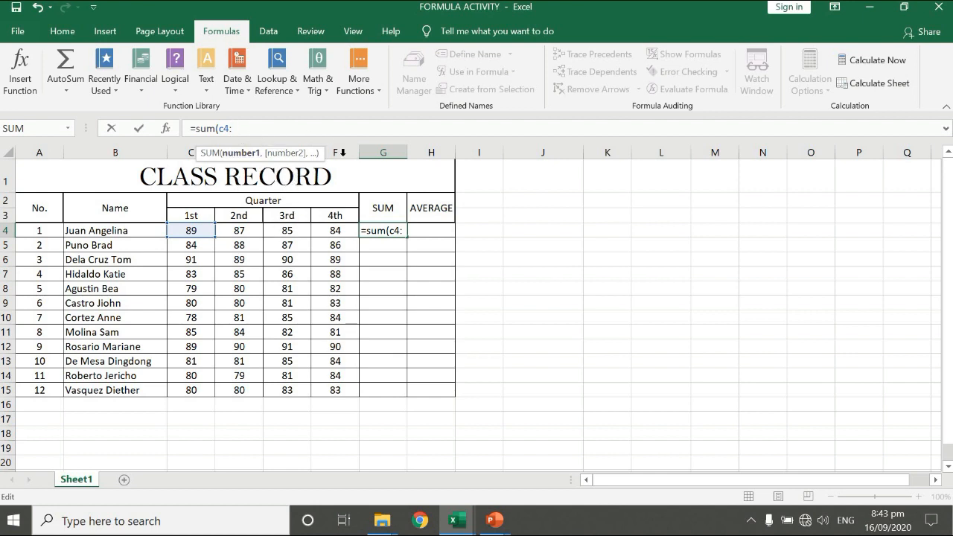
{"action": "type", "text": "f"}
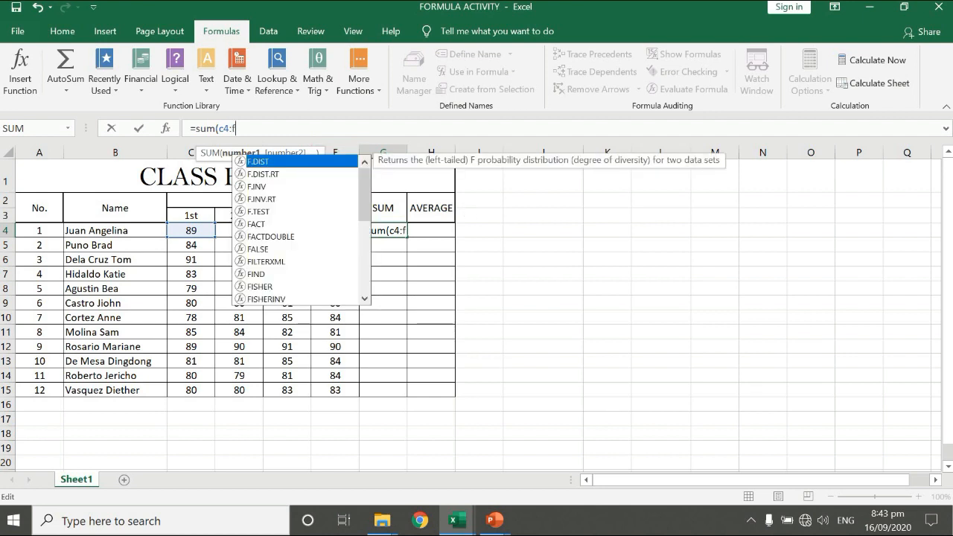
{"action": "type", "text": "4"}
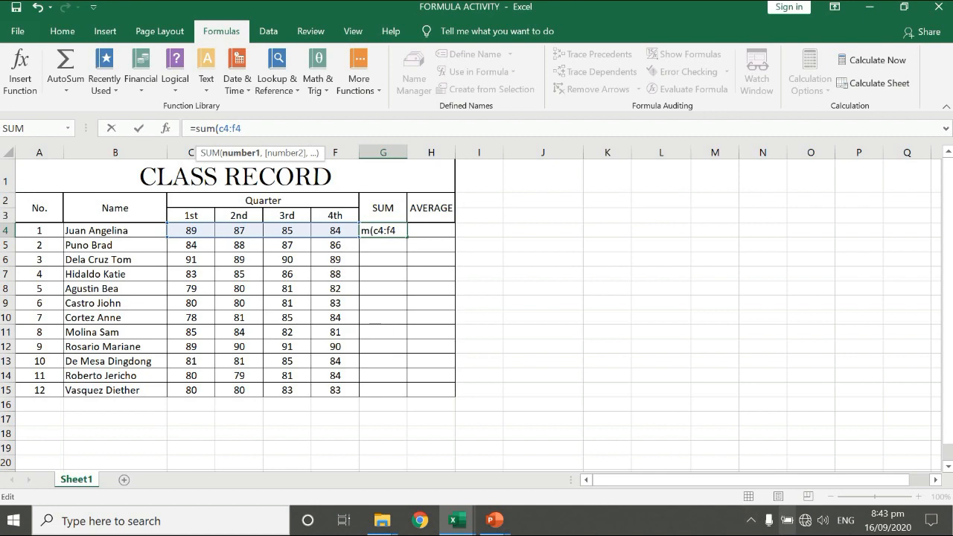
{"action": "type", "text": ")"}
{"action": "key", "text": "Return"}
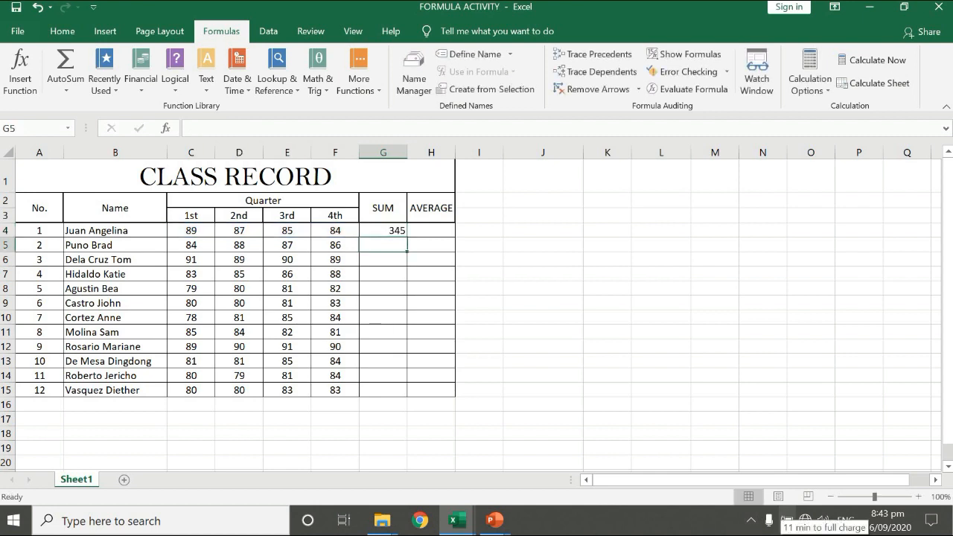
{"action": "left_click", "coordinate": [395, 231]}
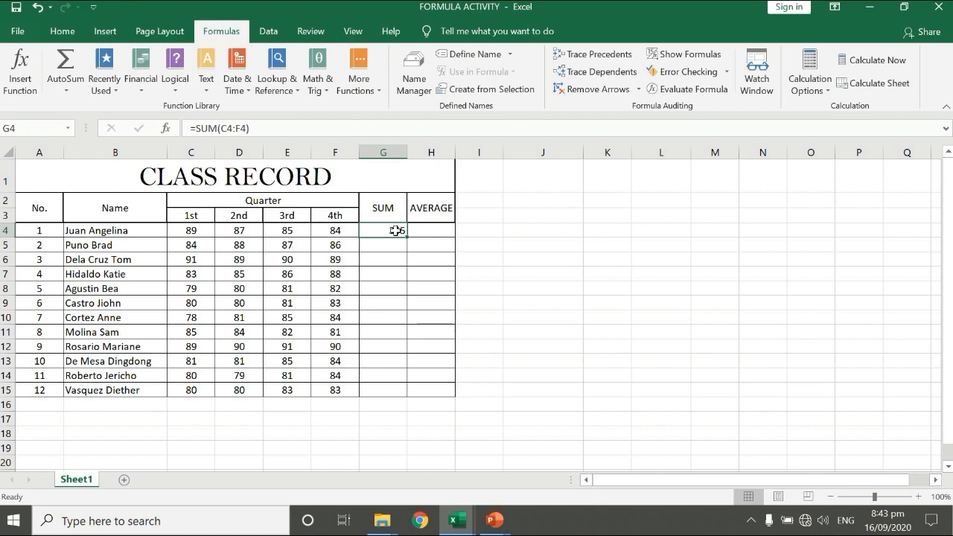
- Try to calculate the first student's average in H4 with a formula beginning =ave
{"action": "left_click", "coordinate": [417, 230]}
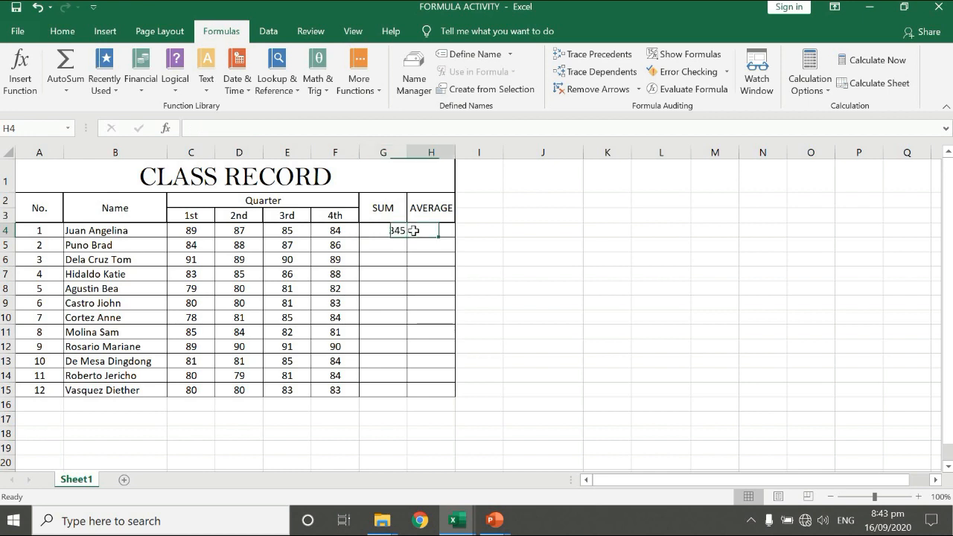
{"action": "left_click", "coordinate": [257, 127]}
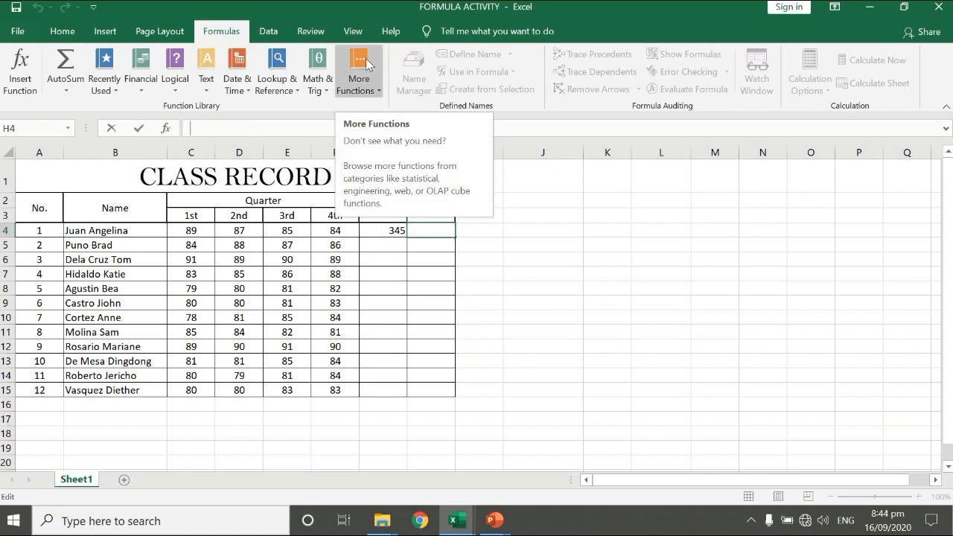
{"action": "type", "text": "=an"}
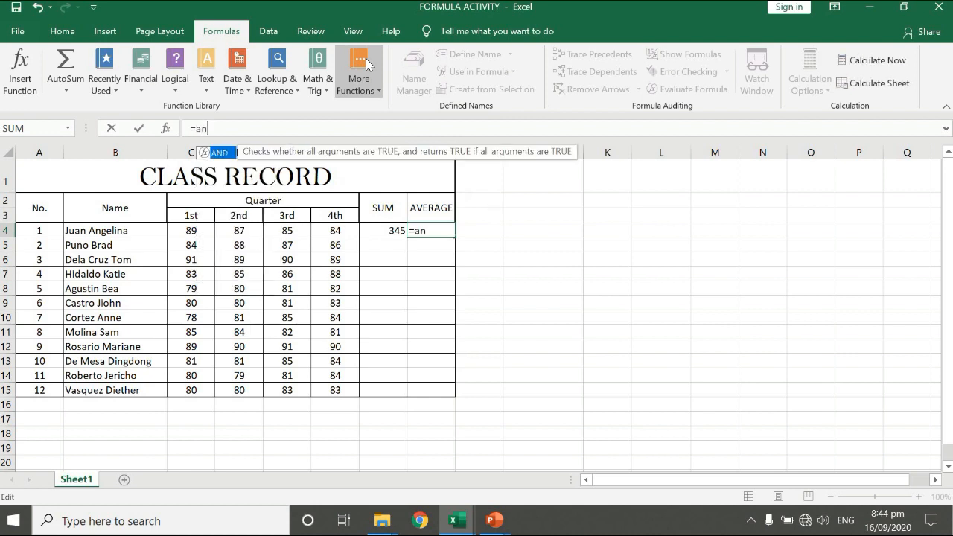
{"action": "key", "text": "BackSpace"}
{"action": "type", "text": "\\ve"}
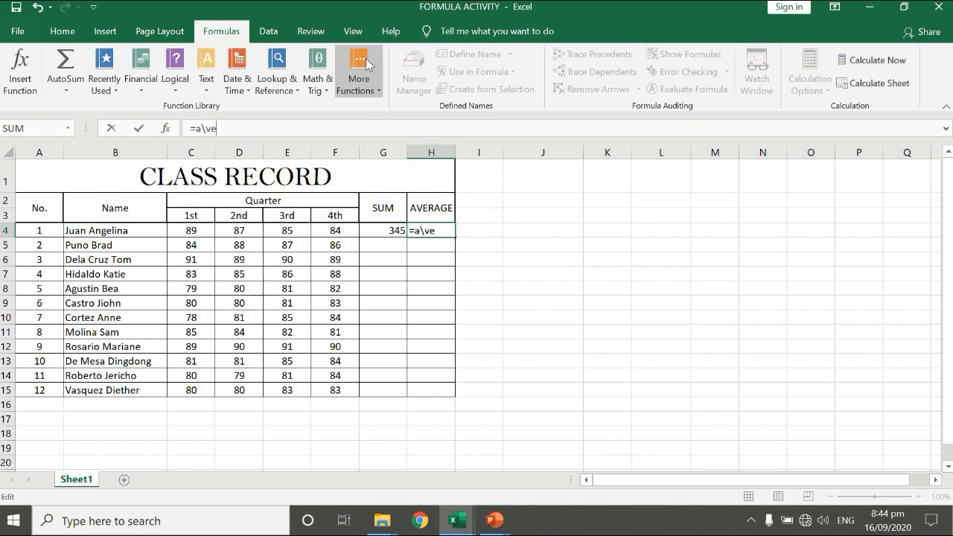
{"action": "key", "text": "BackSpace"}
{"action": "key", "text": "BackSpace"}
{"action": "key", "text": "BackSpace"}
{"action": "type", "text": "ve"}
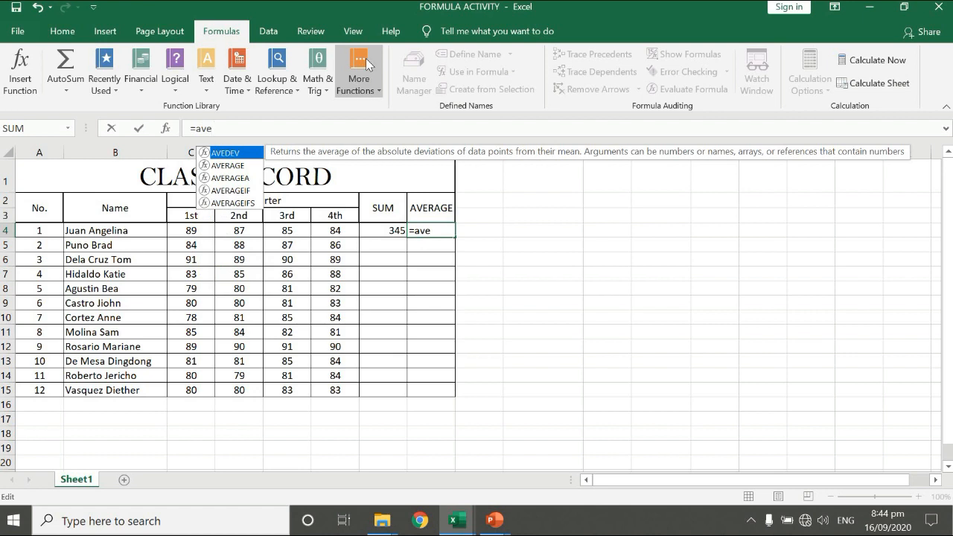
{"action": "left_click", "coordinate": [386, 232]}
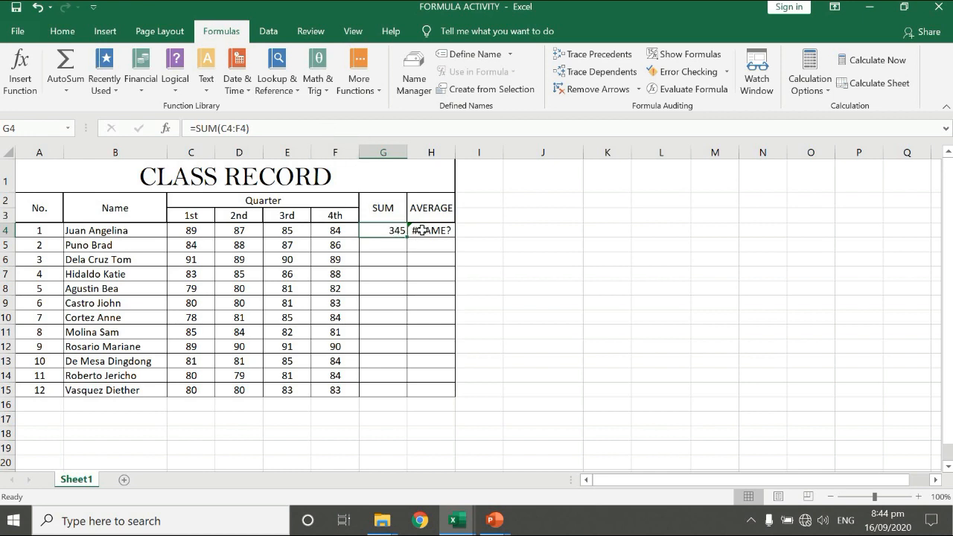
- Re-enter the first student's average formula in H4 as =ave(g4)
{"action": "left_click", "coordinate": [421, 231]}
{"action": "type", "text": "=ave"}
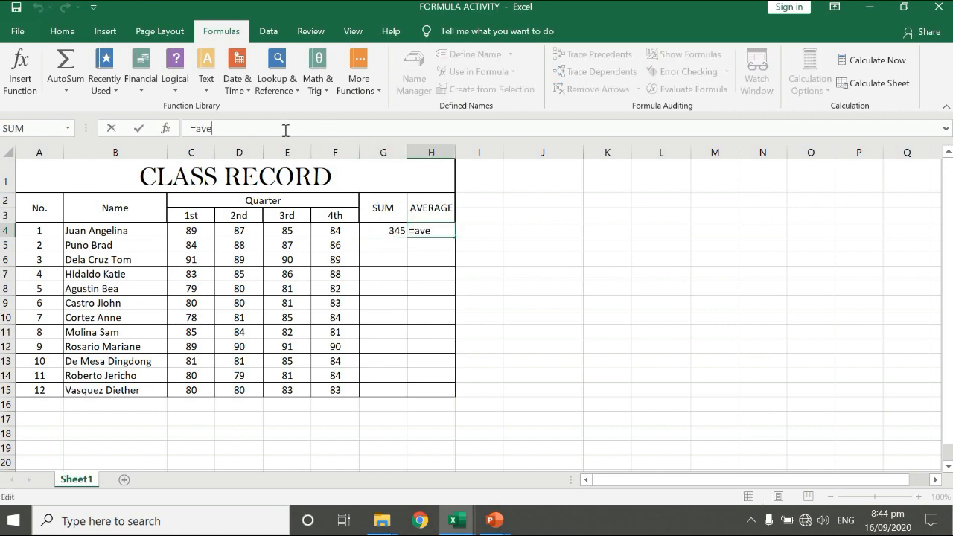
{"action": "type", "text": "(g"}
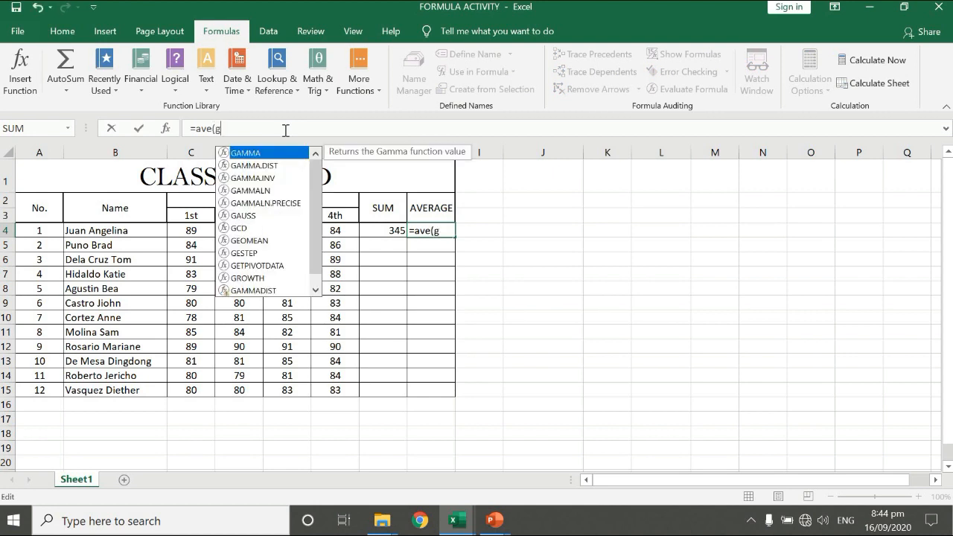
{"action": "type", "text": "4)"}
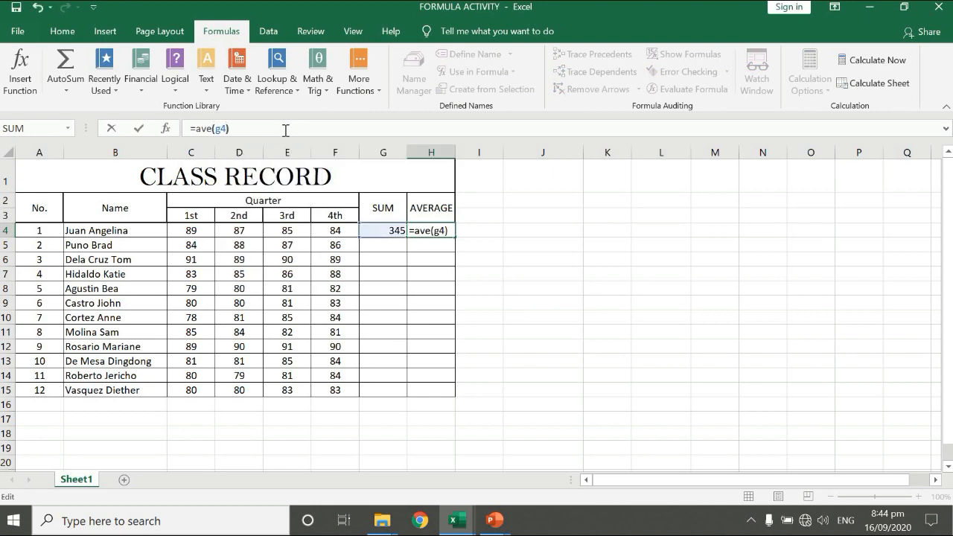
{"action": "key", "text": "Return"}
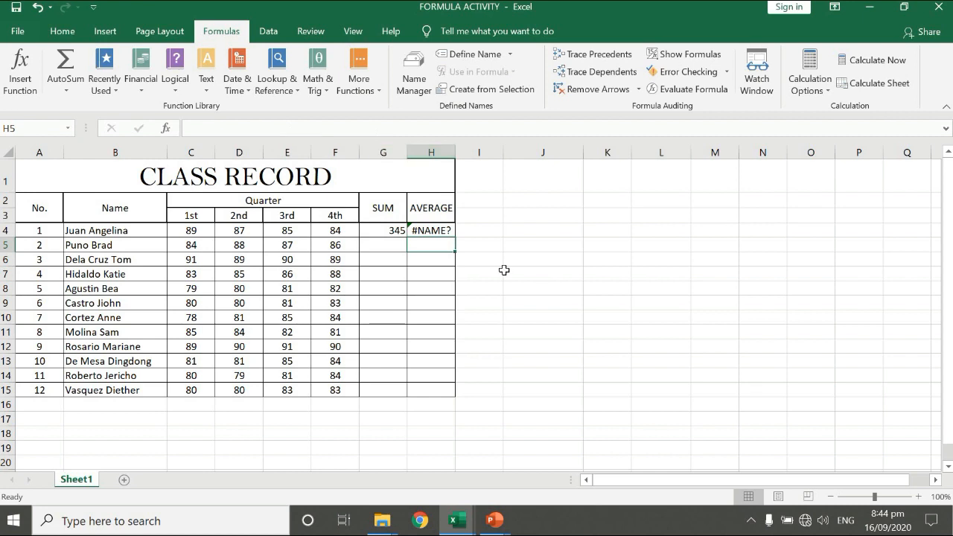